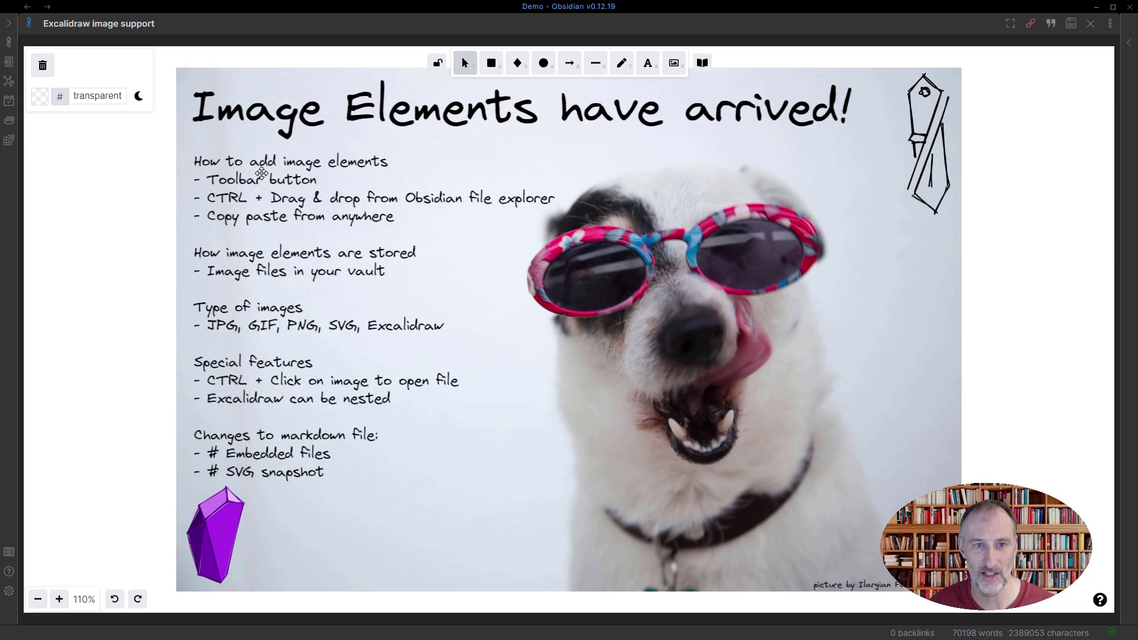
Insert man-dancing.svg and set it, slightly enlarged, in the dog photo's bottom-right corner
click(674, 64)
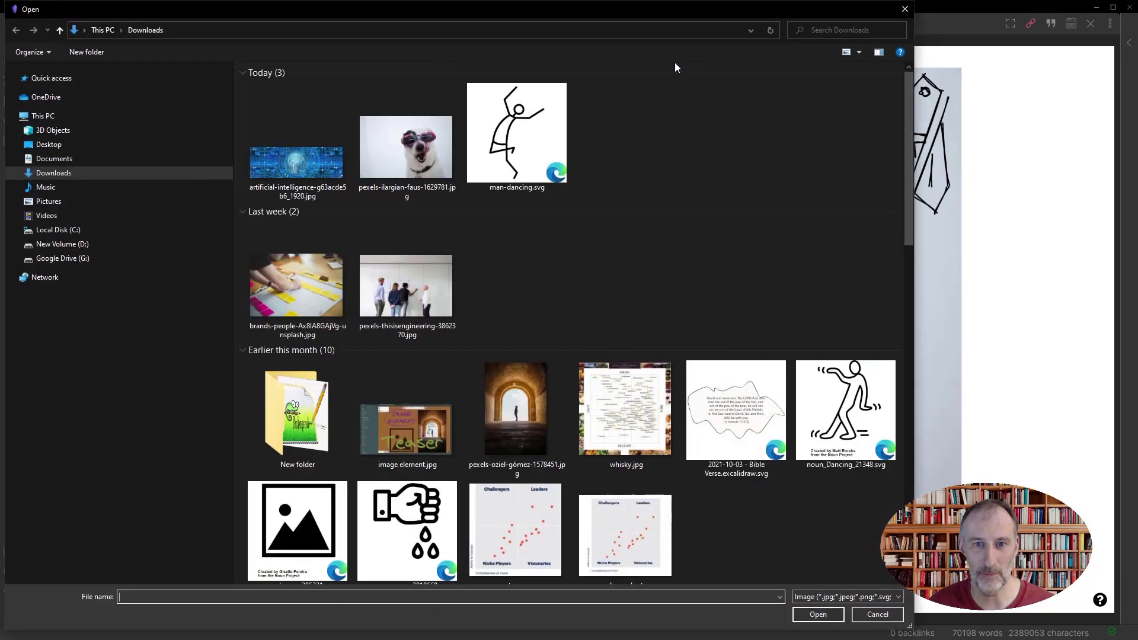
double_click(522, 148)
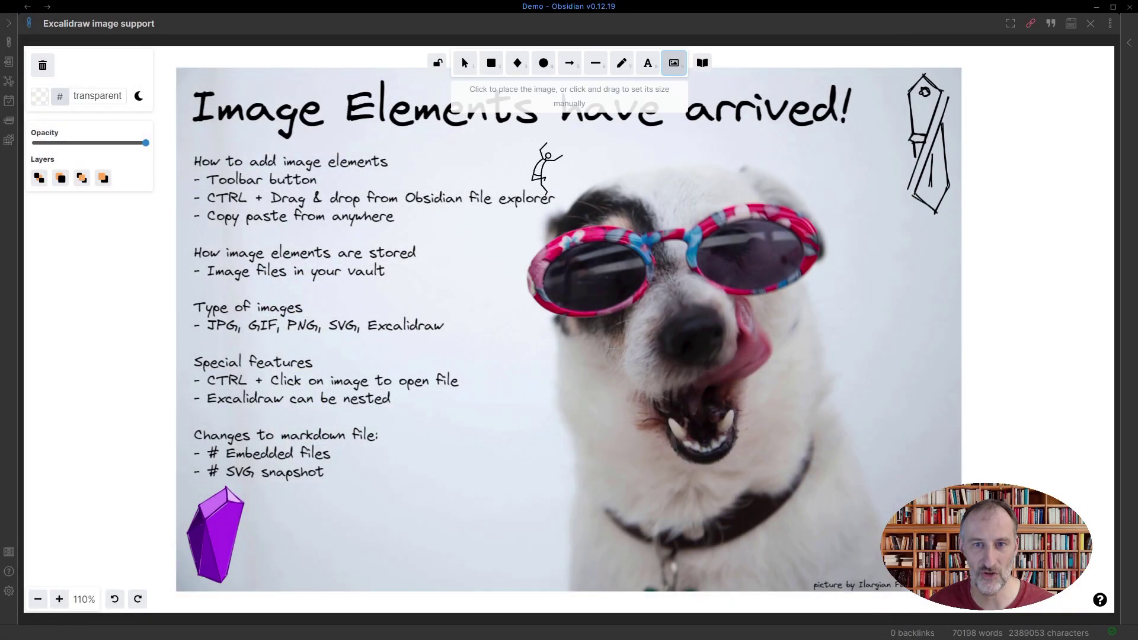
click(895, 460)
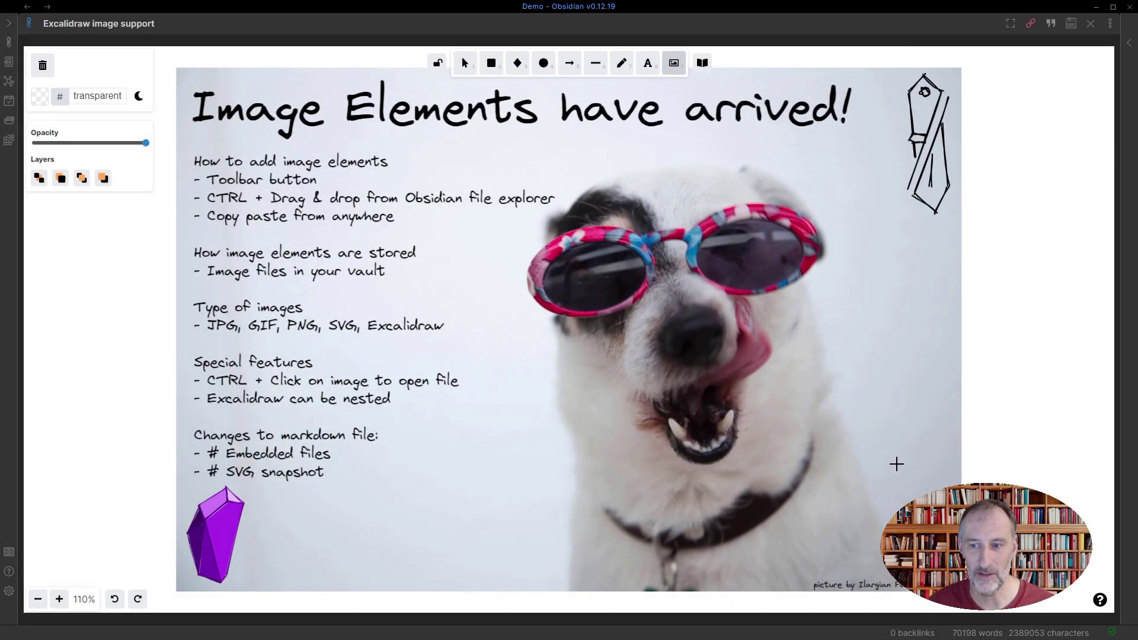
drag(879, 454, 890, 497)
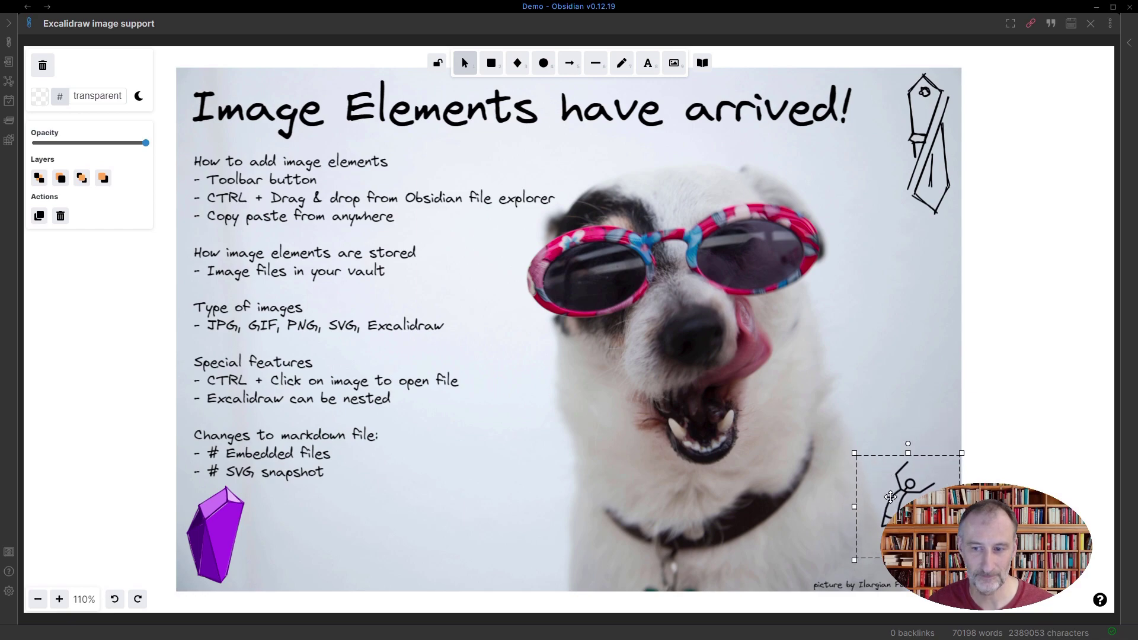
mouse_move(854, 453)
mouse_down()
mouse_move(833, 428)
mouse_move(849, 451)
mouse_up()
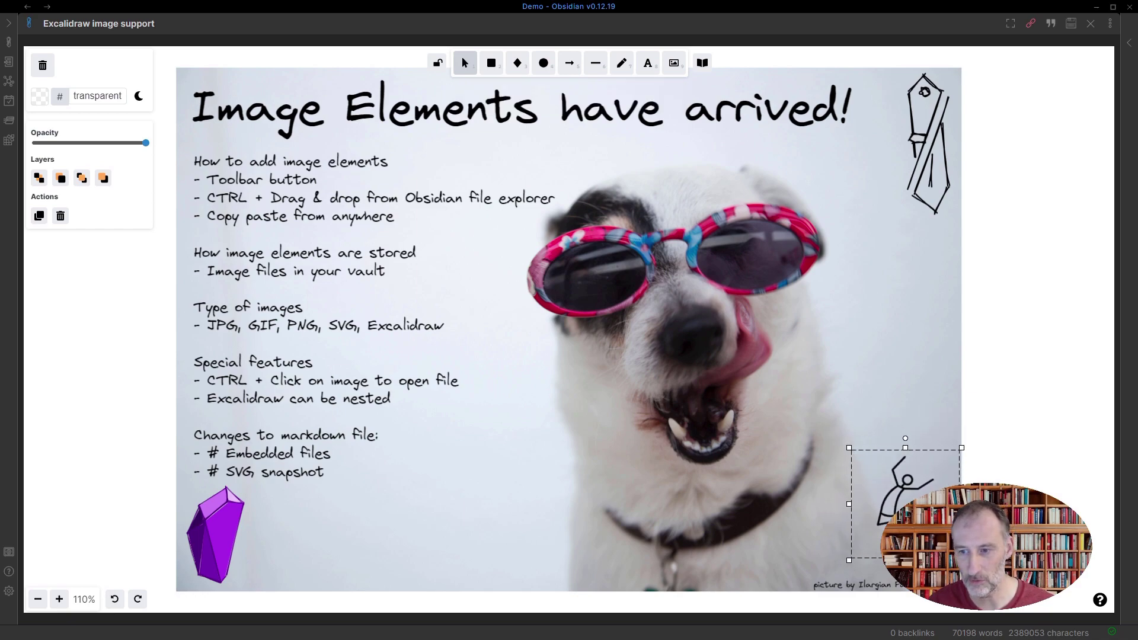
key(Left)
key(Left)
key(Left)
key(Left)
key(Left)
drag(958, 560, 959, 561)
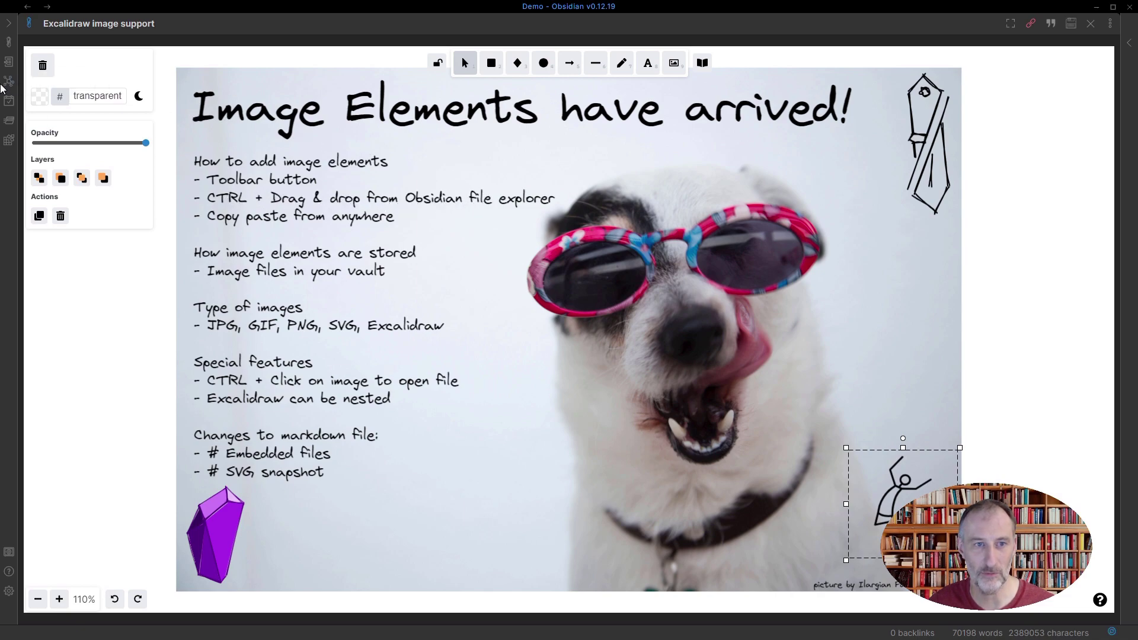
Embed the VisualPKM Logo drawing, shrink it and move it to the photo's bottom centre
click(9, 23)
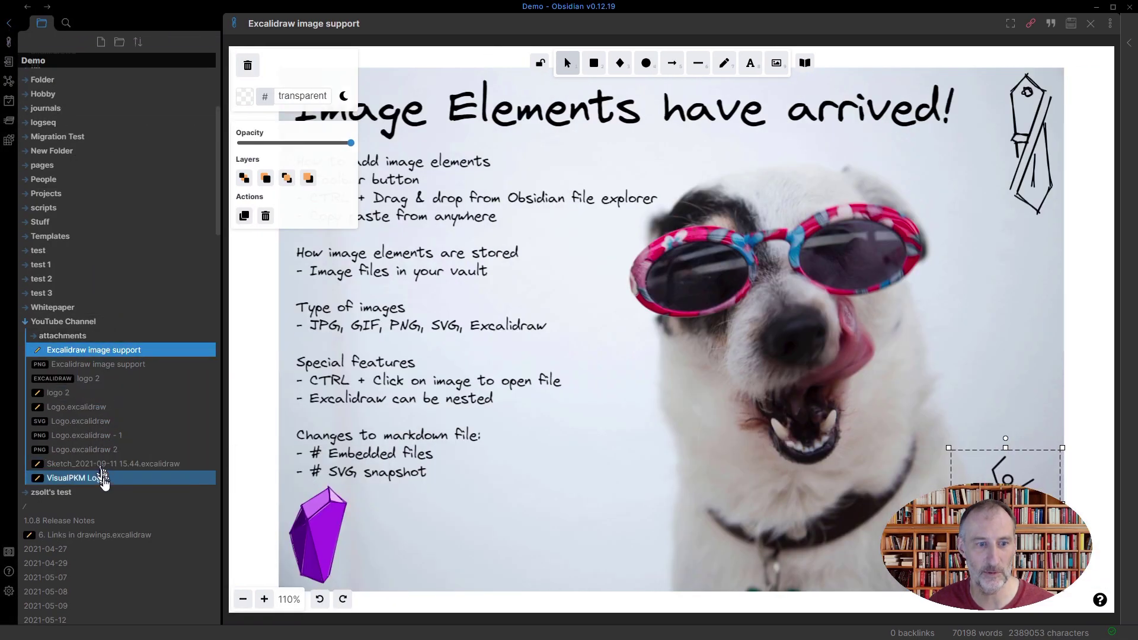
drag(102, 480, 520, 483)
drag(586, 559, 554, 488)
click(9, 23)
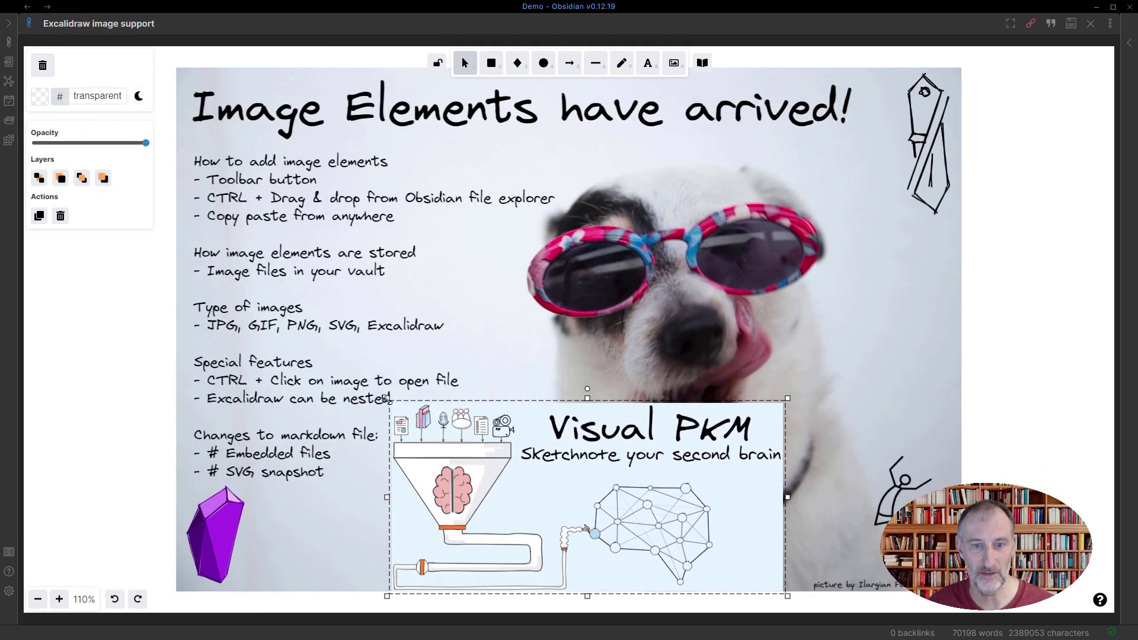
drag(386, 398, 490, 447)
drag(563, 525, 428, 524)
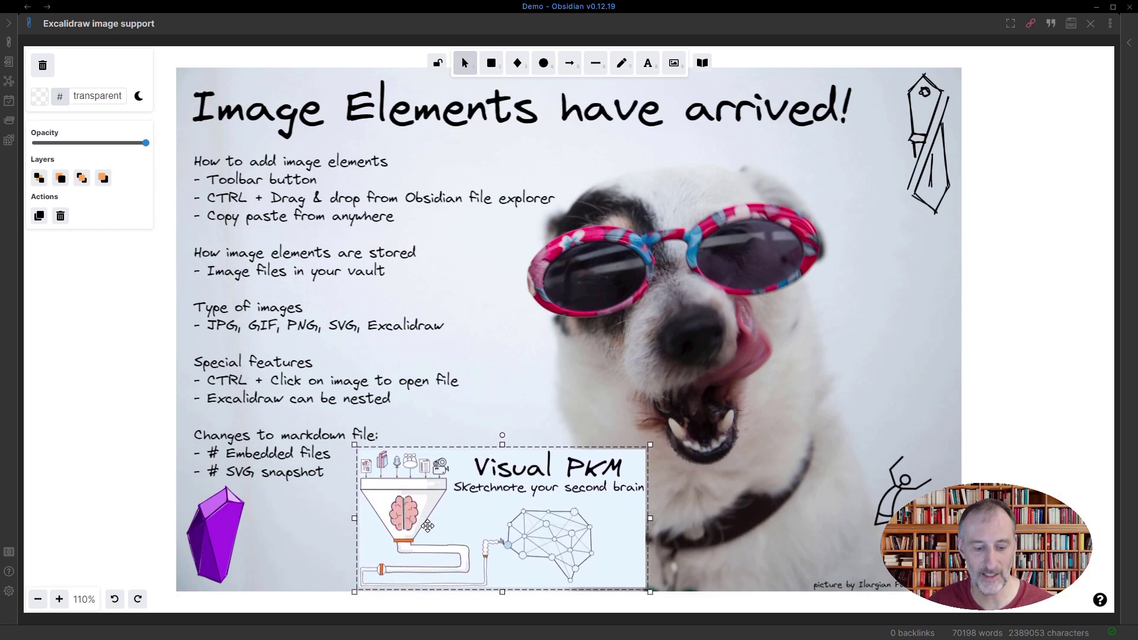
Copy the monkey photo from the browser
key(alt+Tab)
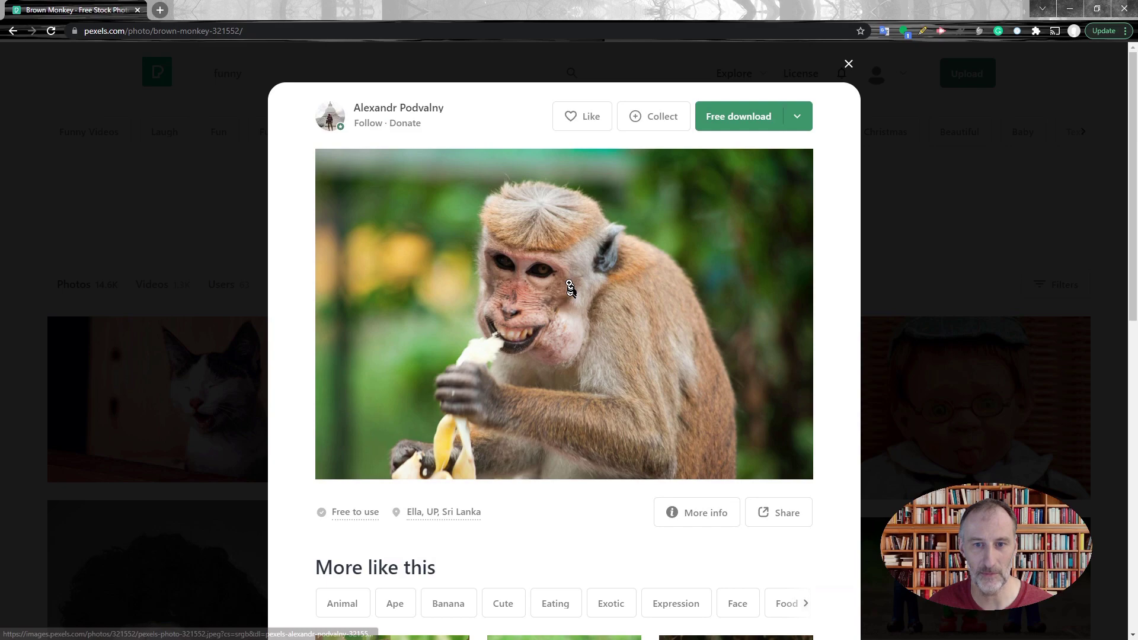
right_click(545, 249)
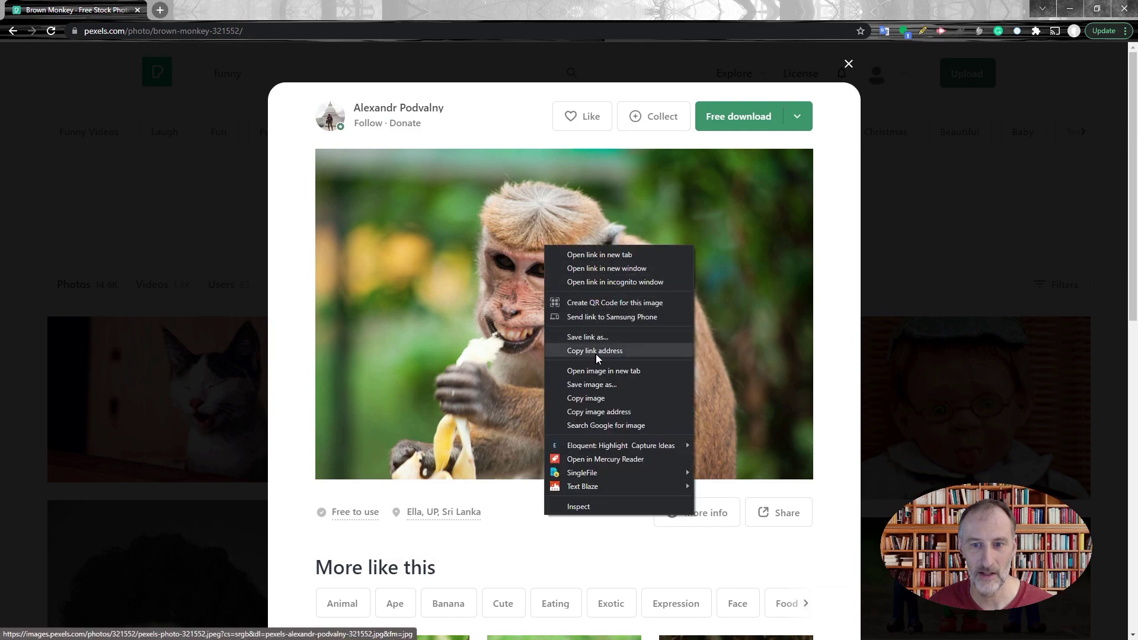
click(596, 399)
Paste the copied monkey photo, shrink it, and place it right of the dog's glasses
key(alt+Tab)
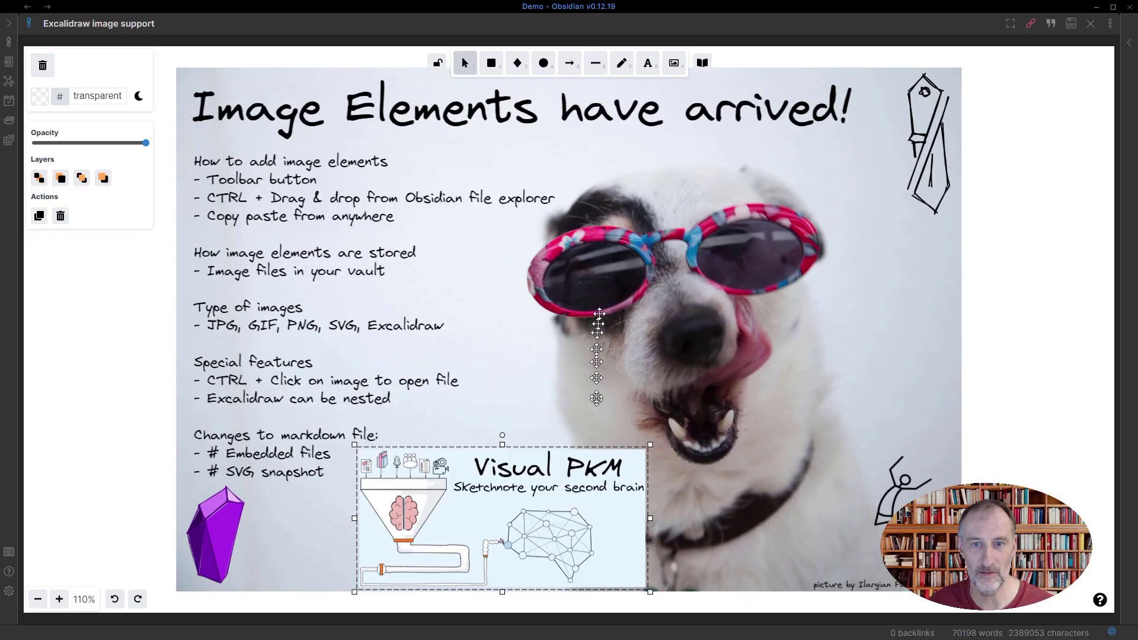
key(ctrl+v)
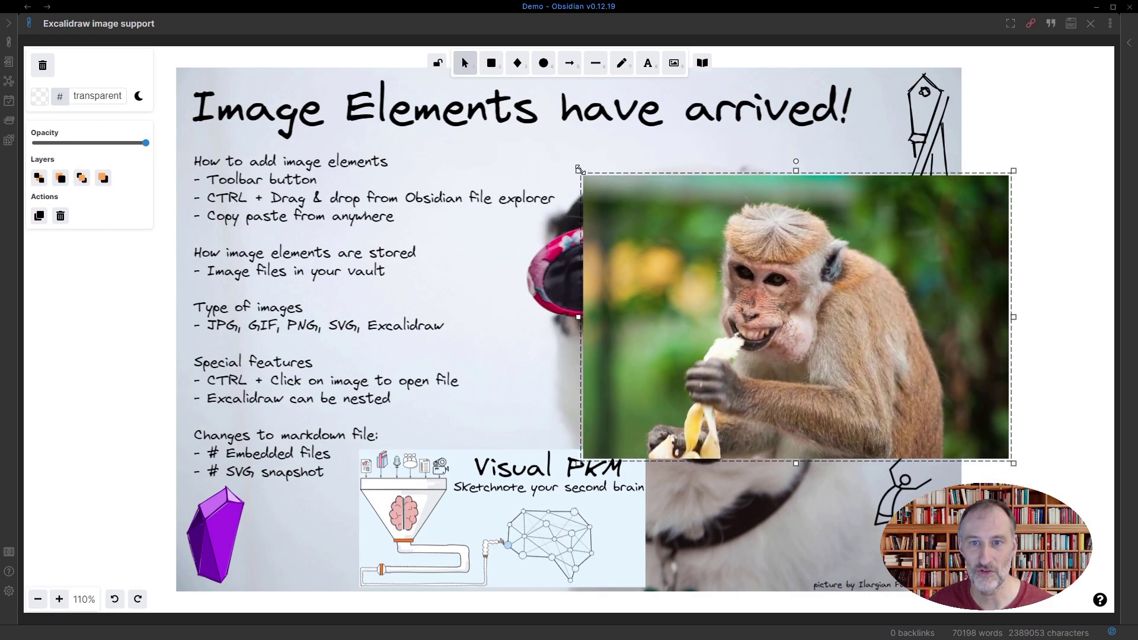
drag(579, 171, 755, 279)
drag(866, 335, 951, 305)
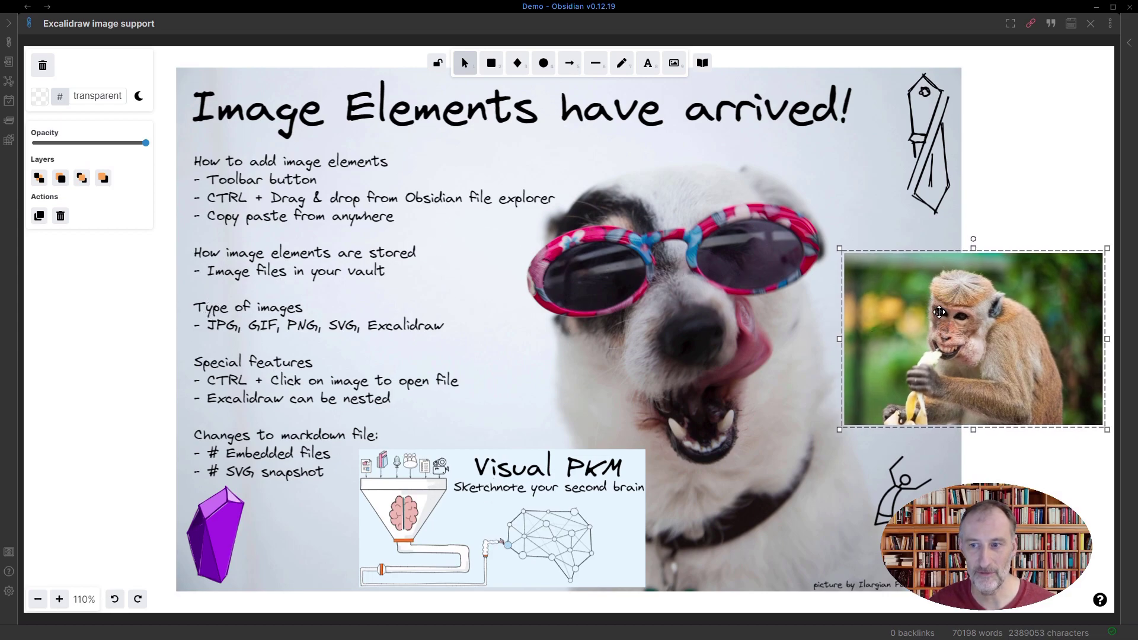
Rename the pasted monkey image file to 'Monkey', then return to the drawing
ctrl+click(903, 320)
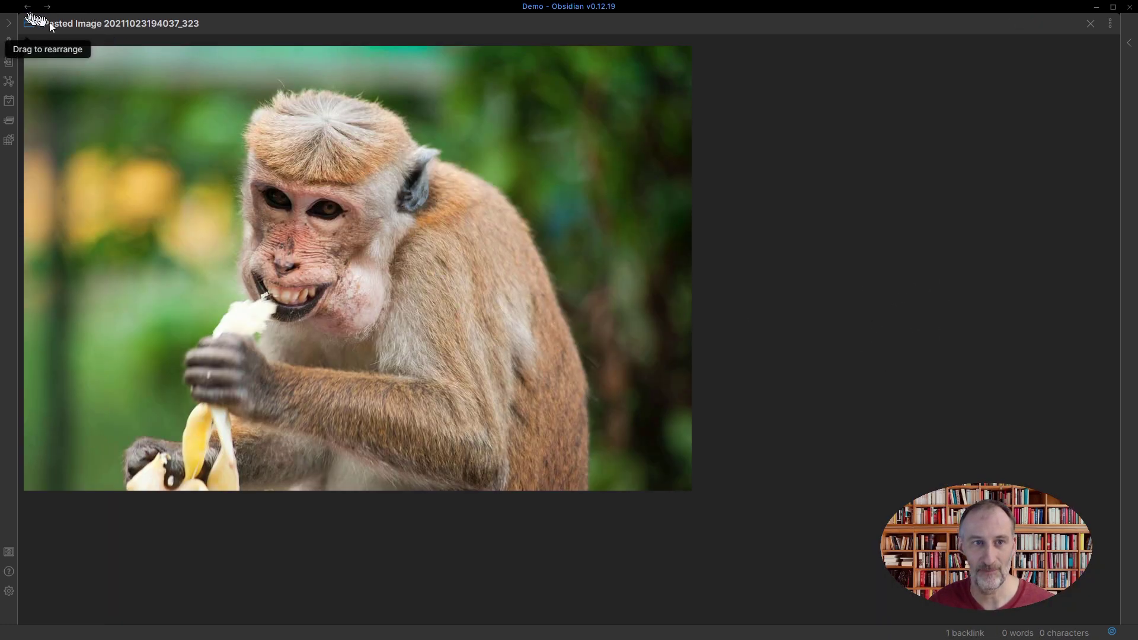
click(173, 24)
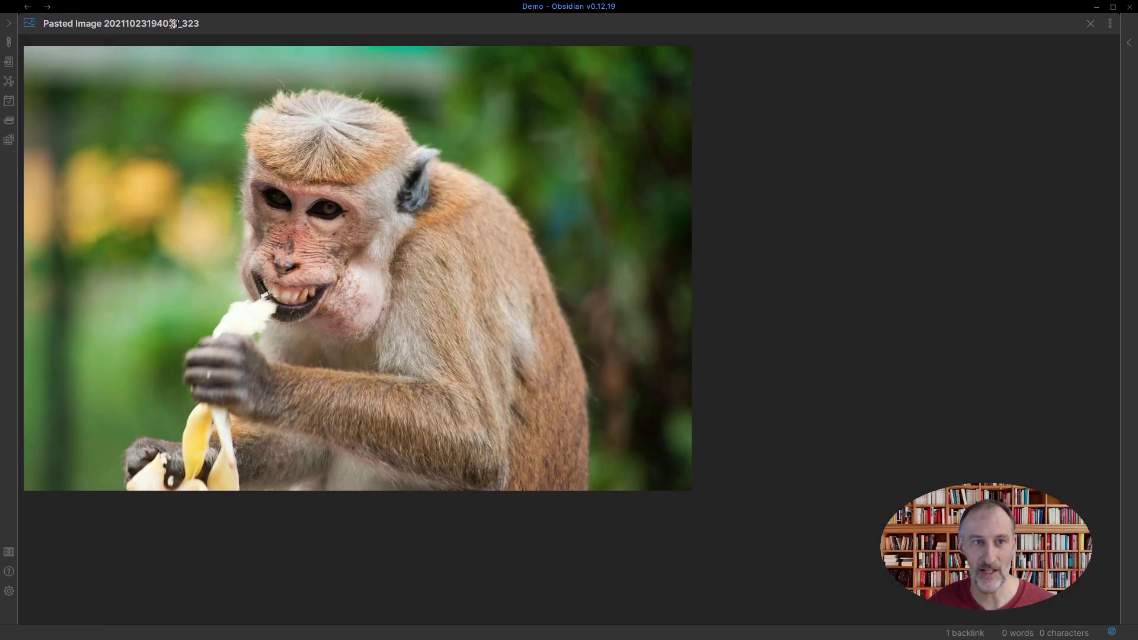
double_click(212, 26)
key(ctrl+a)
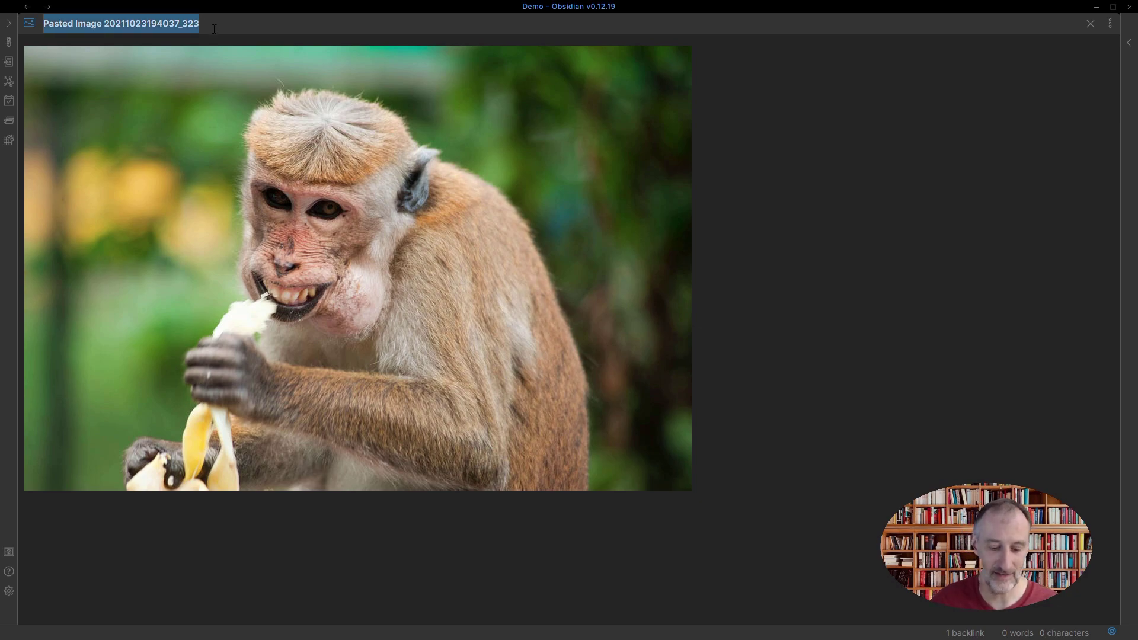
key(BackSpace)
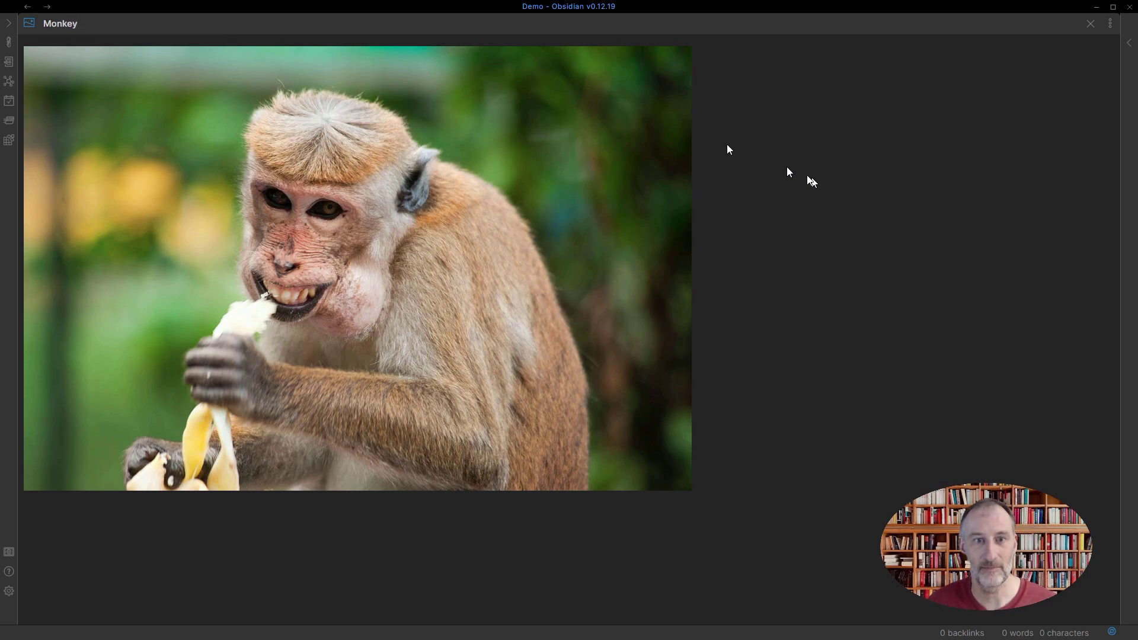
key(Return)
click(28, 6)
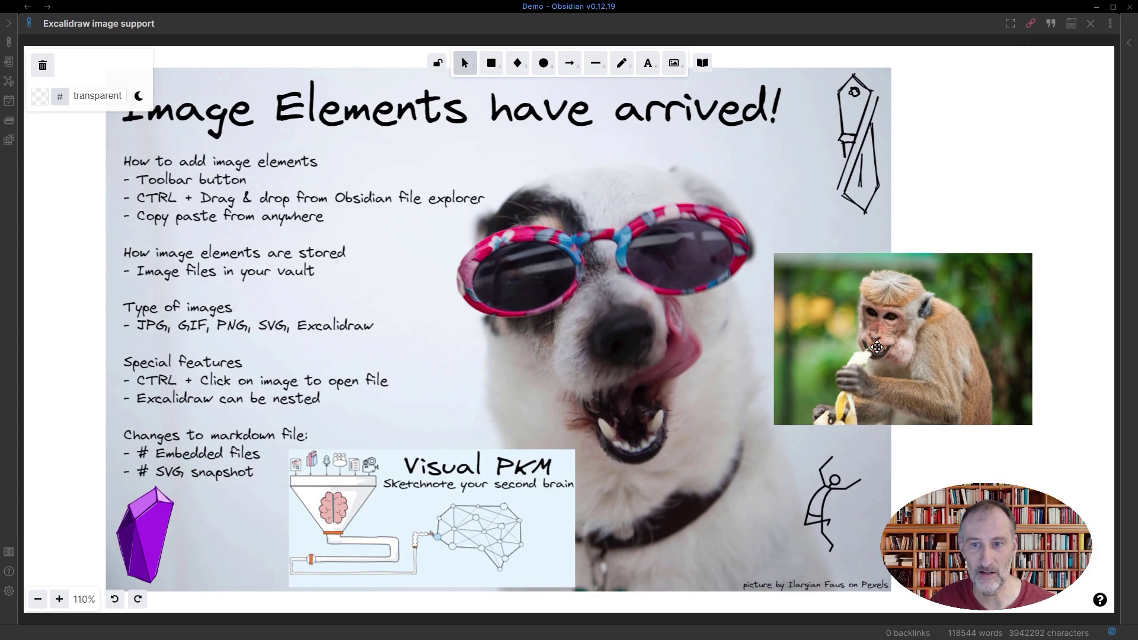
click(9, 23)
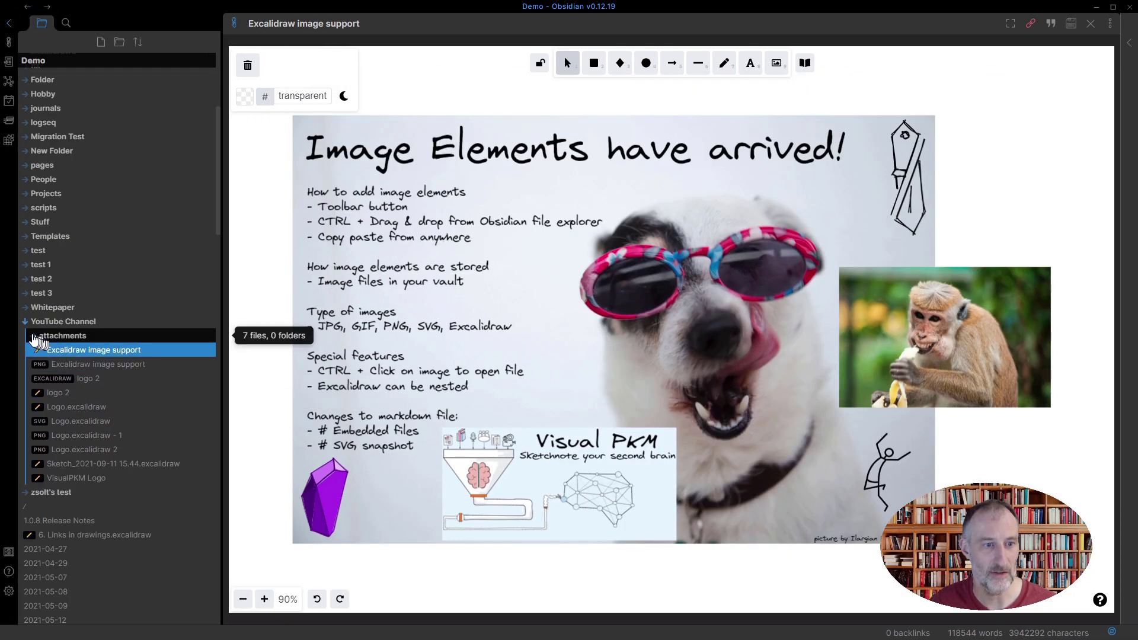
click(32, 336)
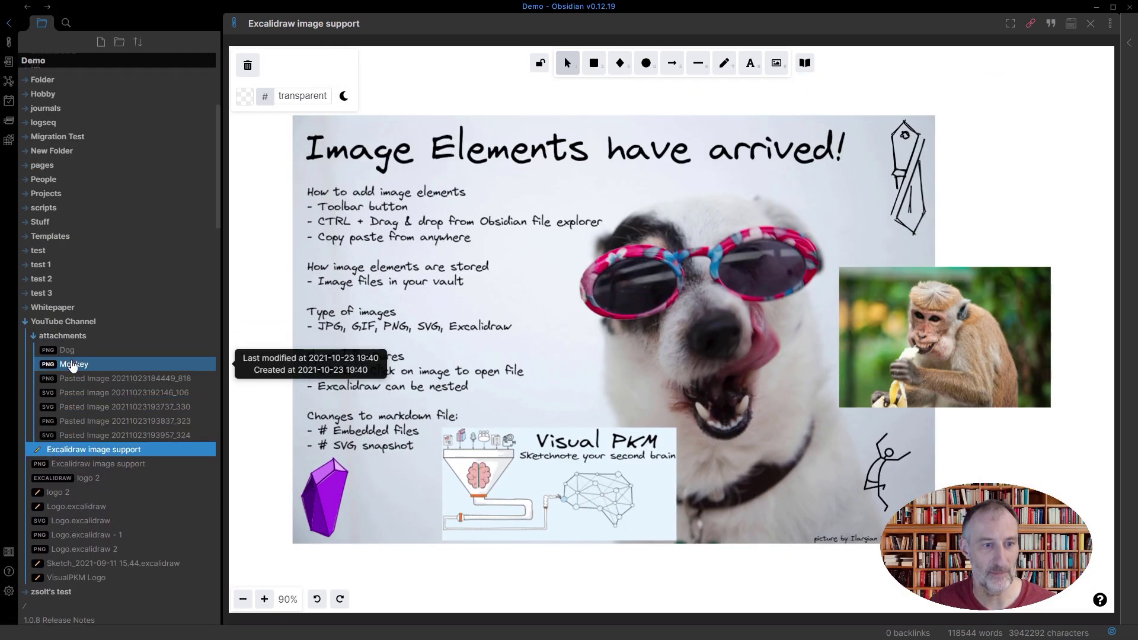
click(74, 367)
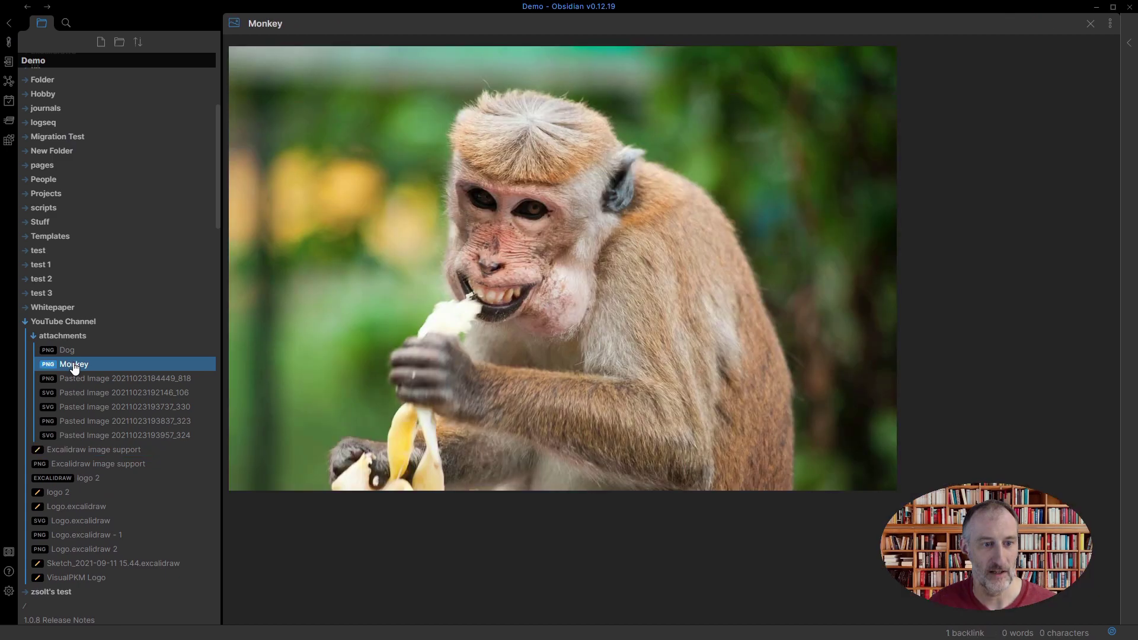
click(27, 8)
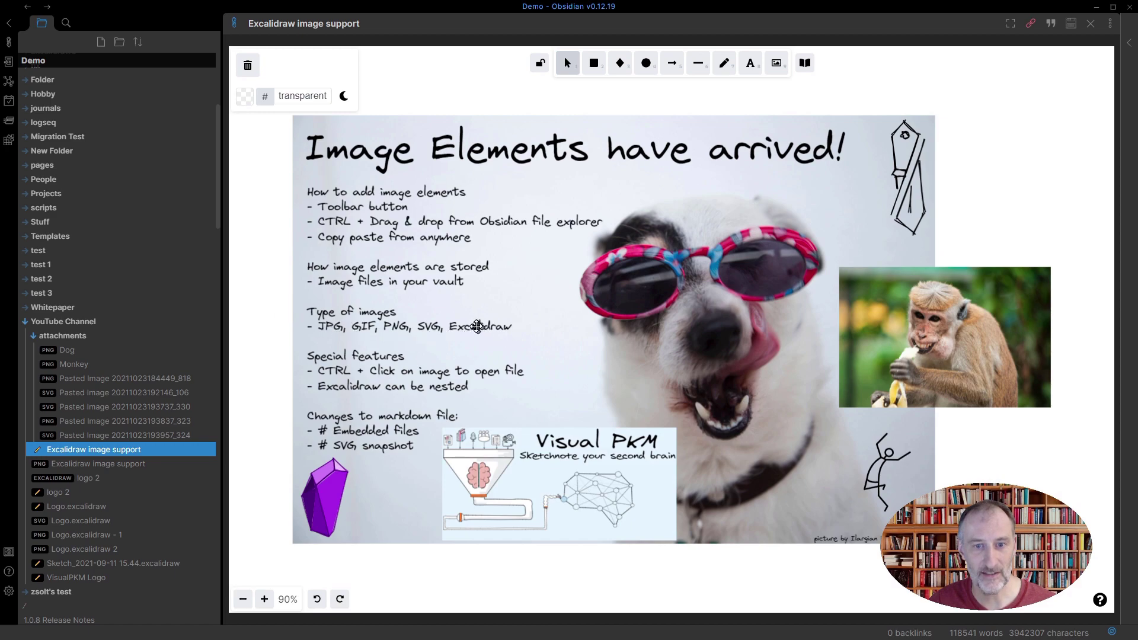
click(9, 23)
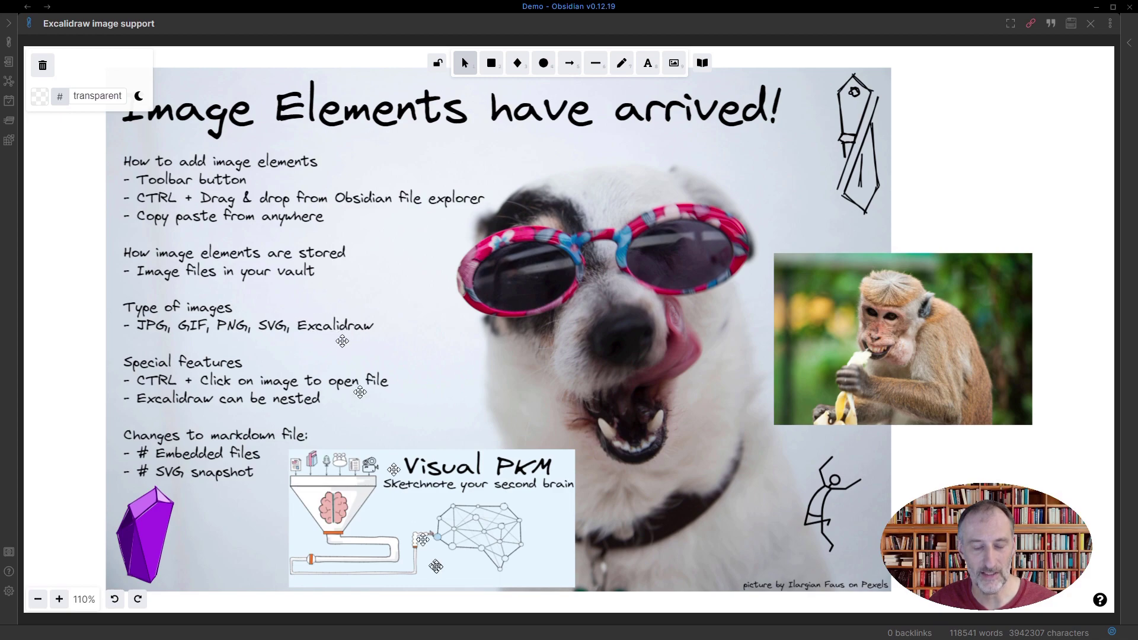
Select the embedded Visual PKM image and open its nested VisualPKM Logo drawing
click(412, 525)
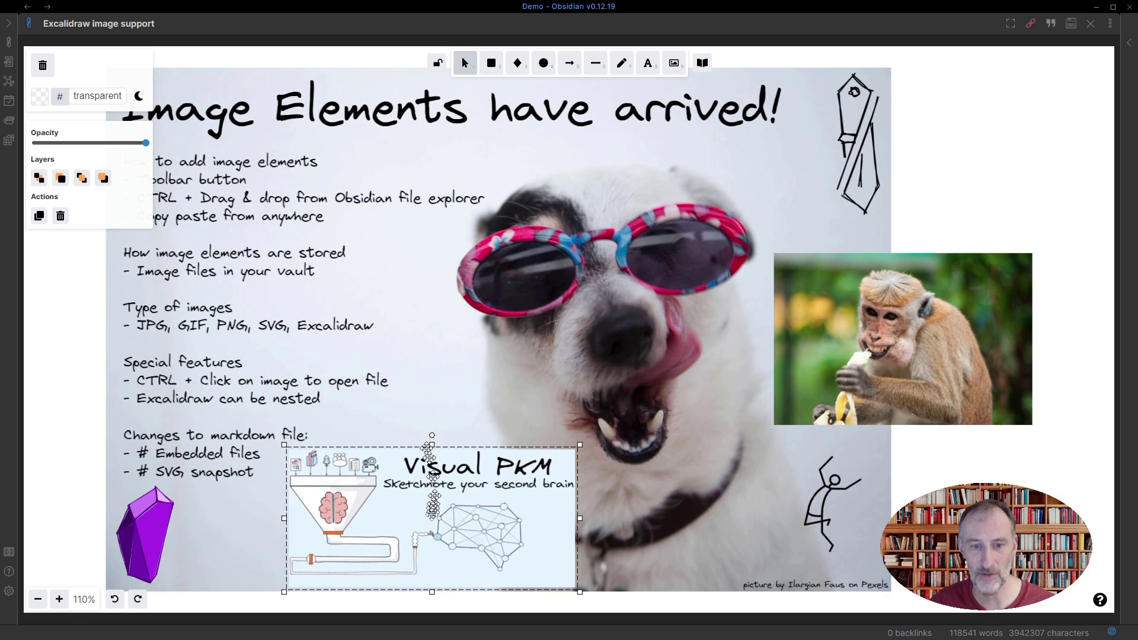
ctrl+click(403, 504)
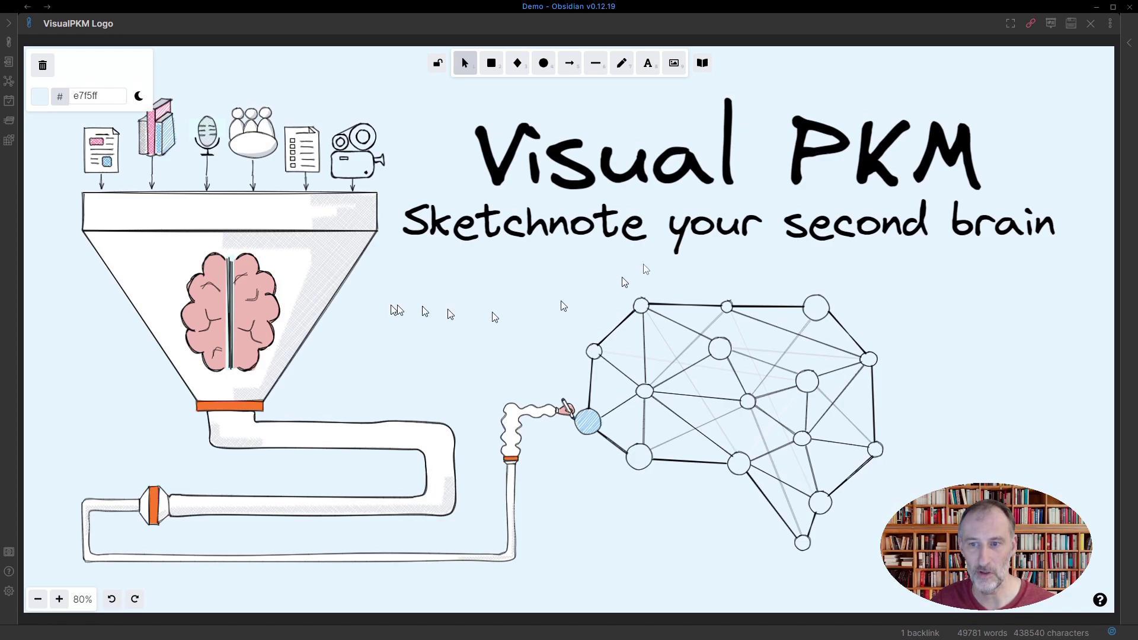
Set the Visual PKM drawing's canvas background to 'transparent'
click(47, 103)
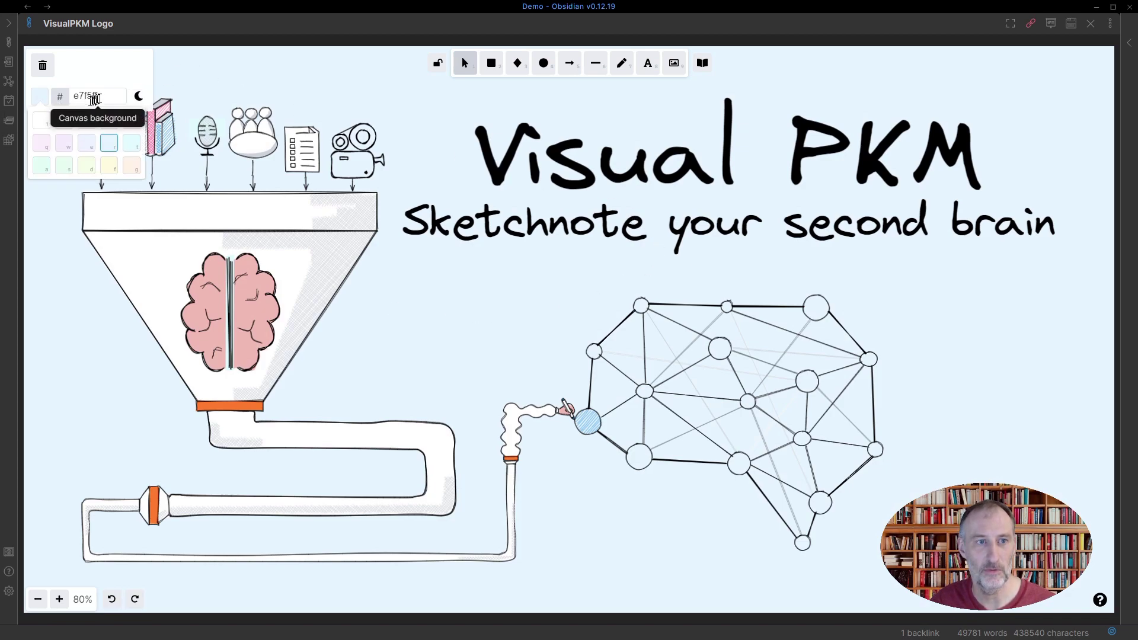
click(100, 95)
text(transp)
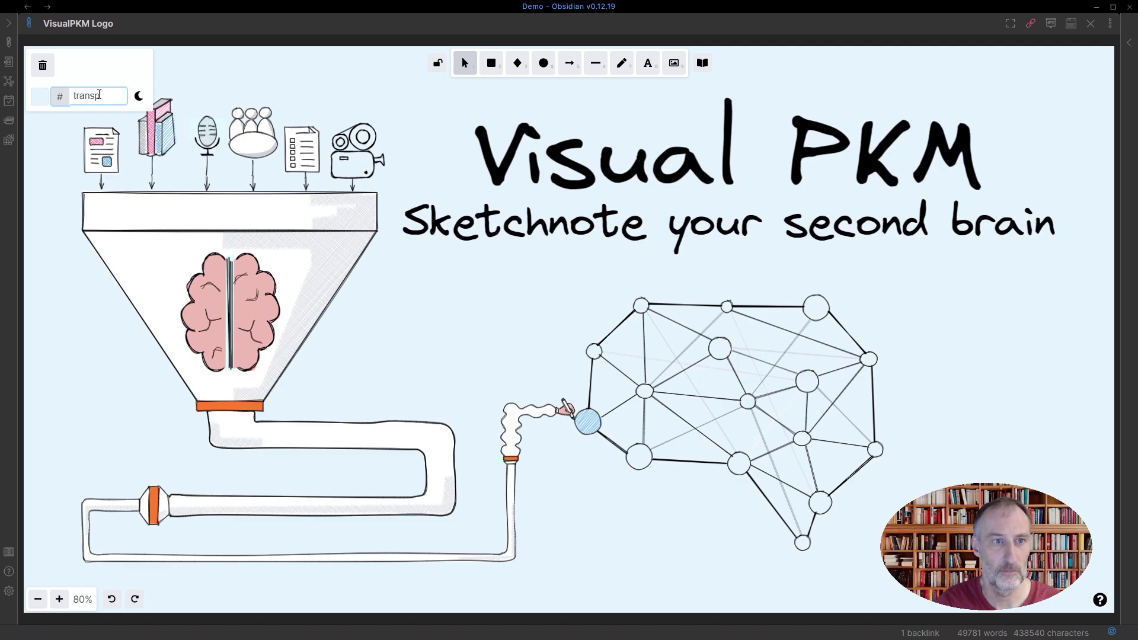
text(arent)
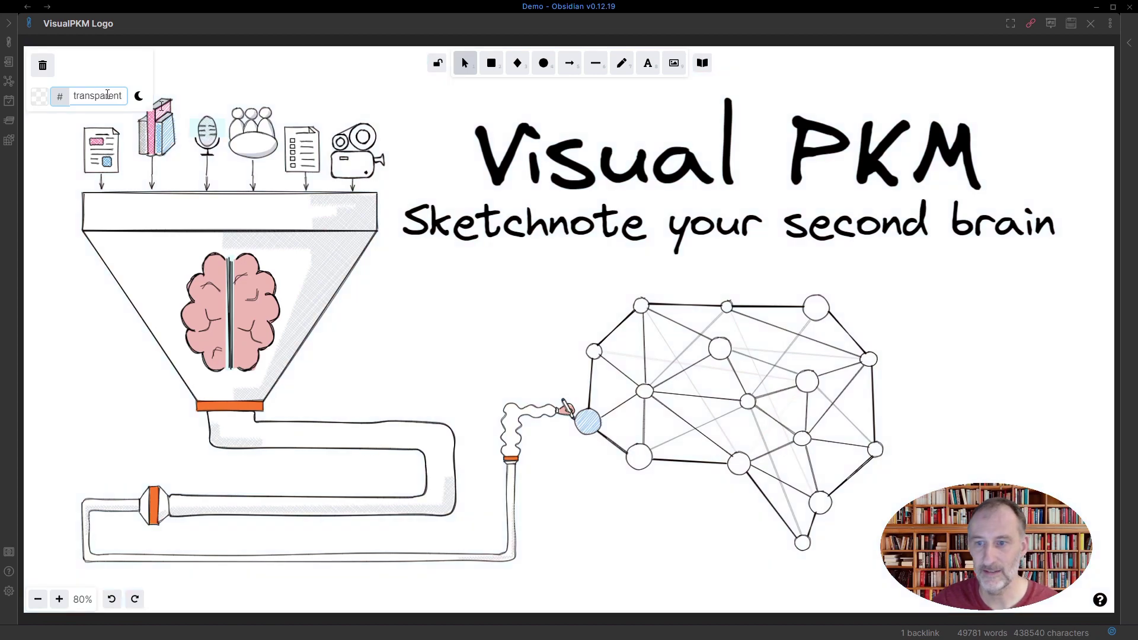
click(909, 306)
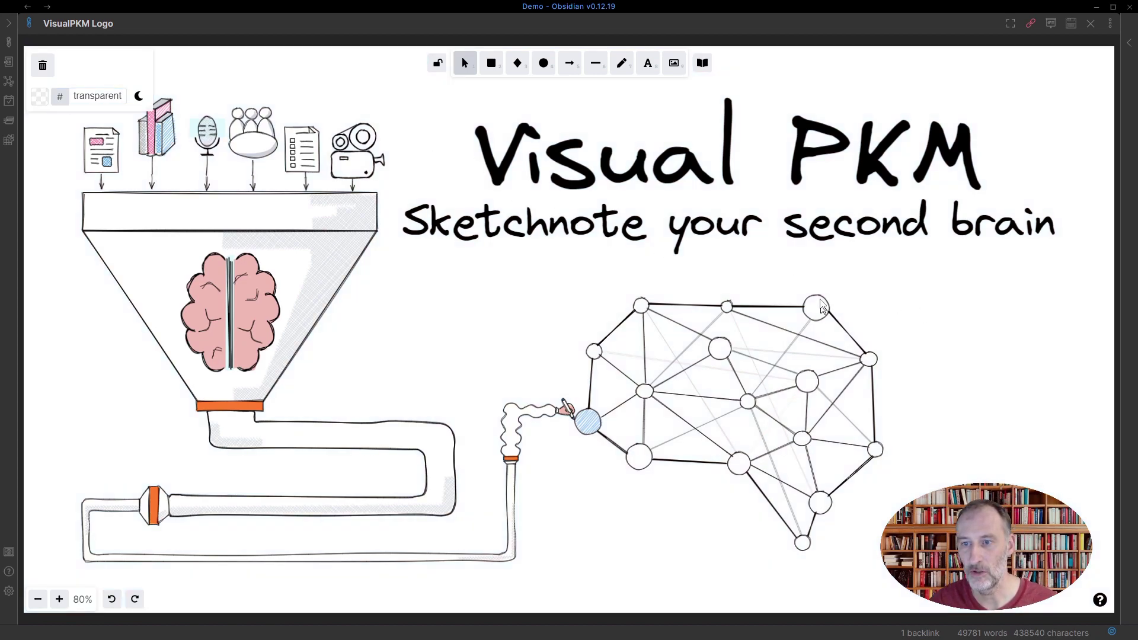
Fill one network node red and go back to the image-support drawing
double_click(820, 304)
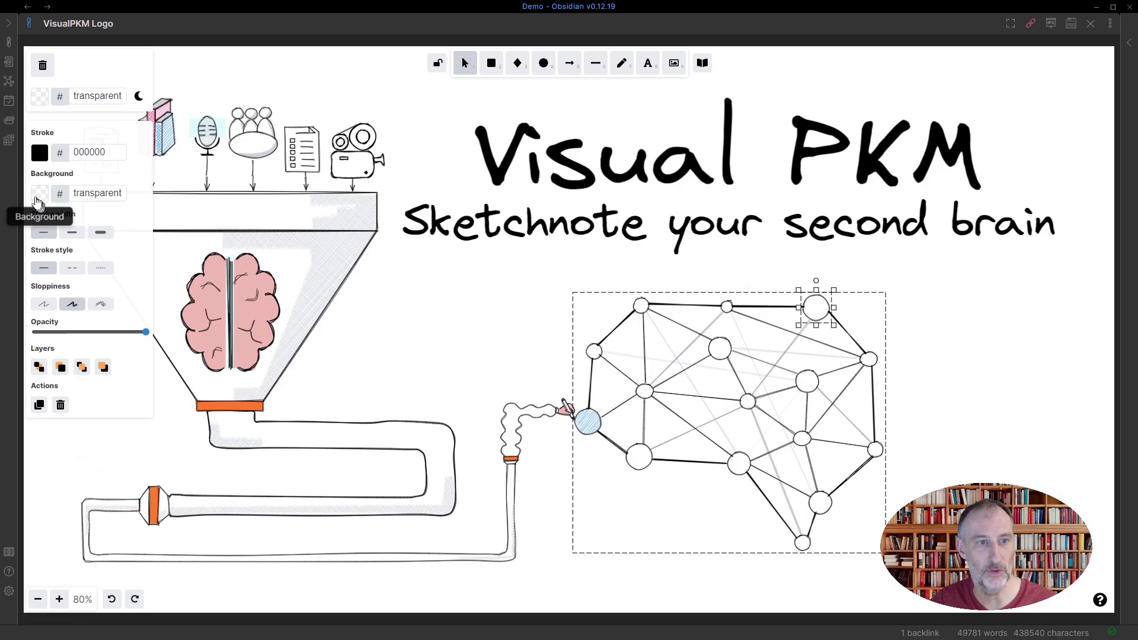
click(39, 193)
click(116, 221)
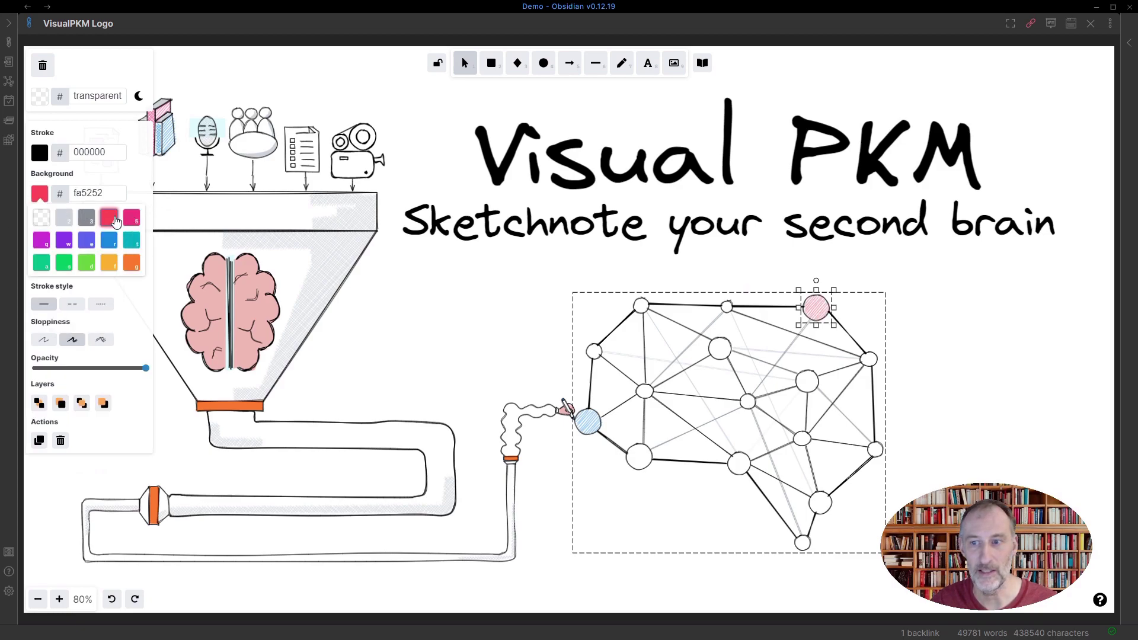
click(984, 363)
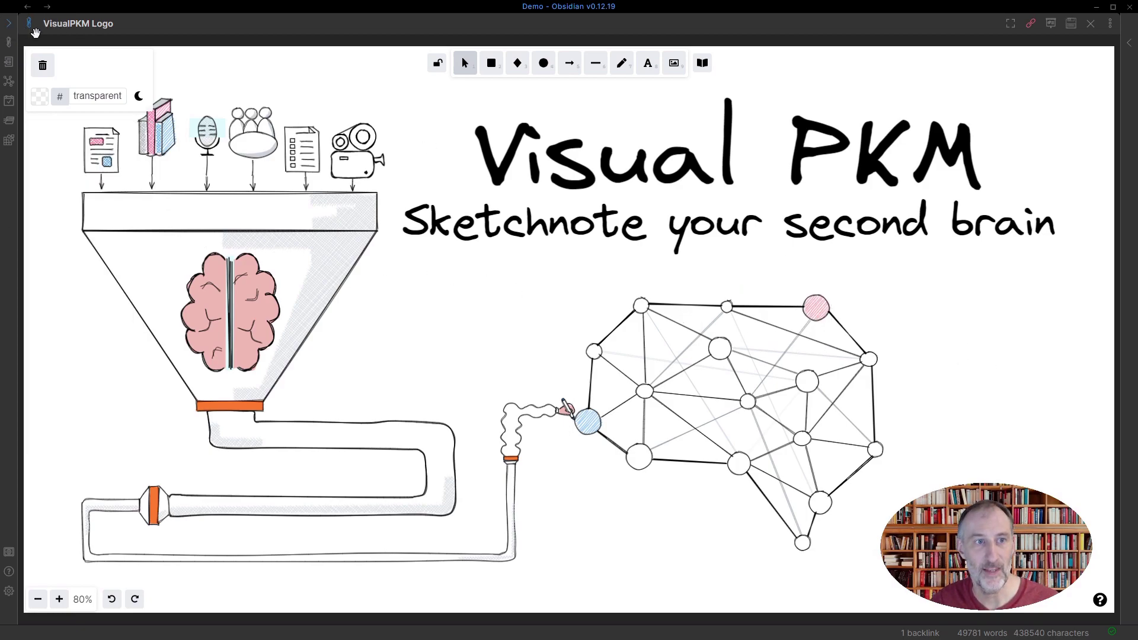
click(28, 7)
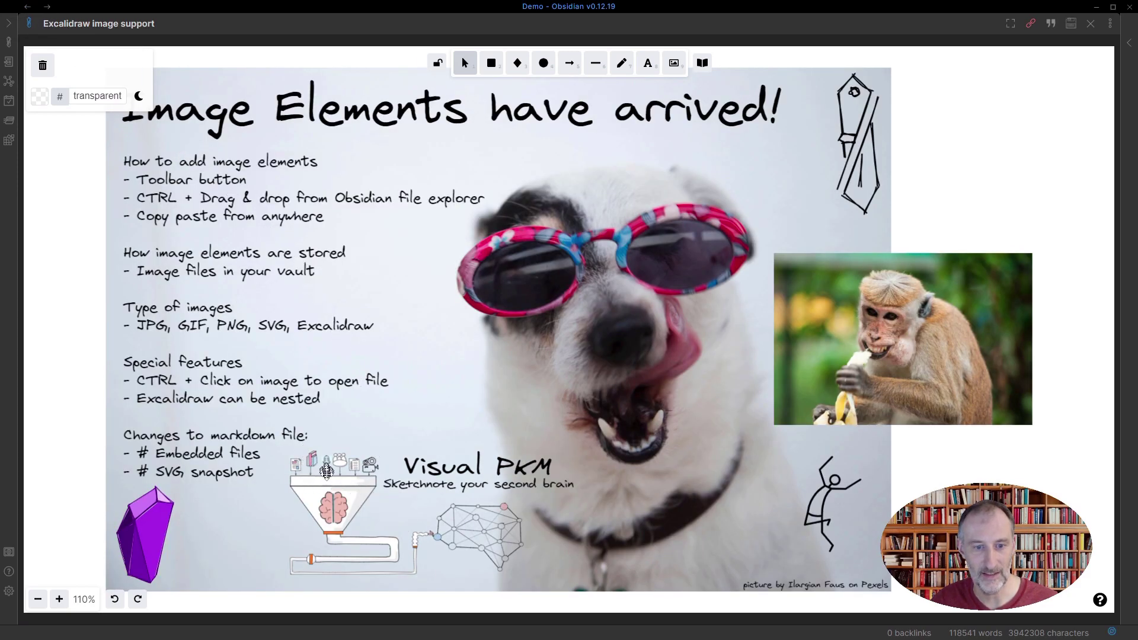
Nudge the embedded Visual PKM image slightly left and down
drag(325, 477, 319, 479)
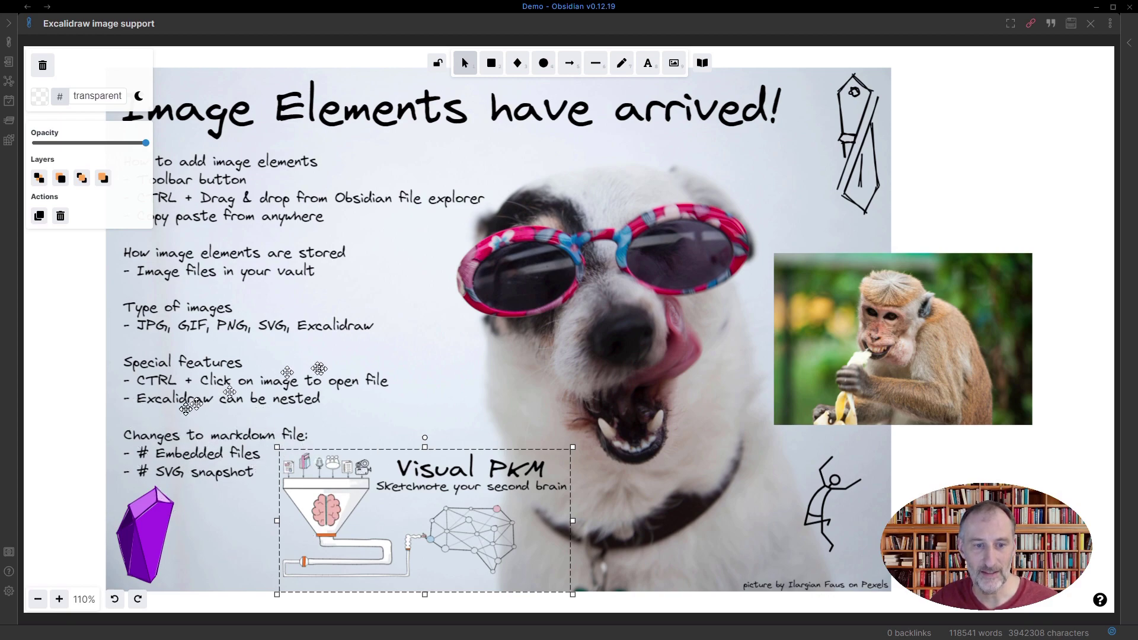
click(1109, 25)
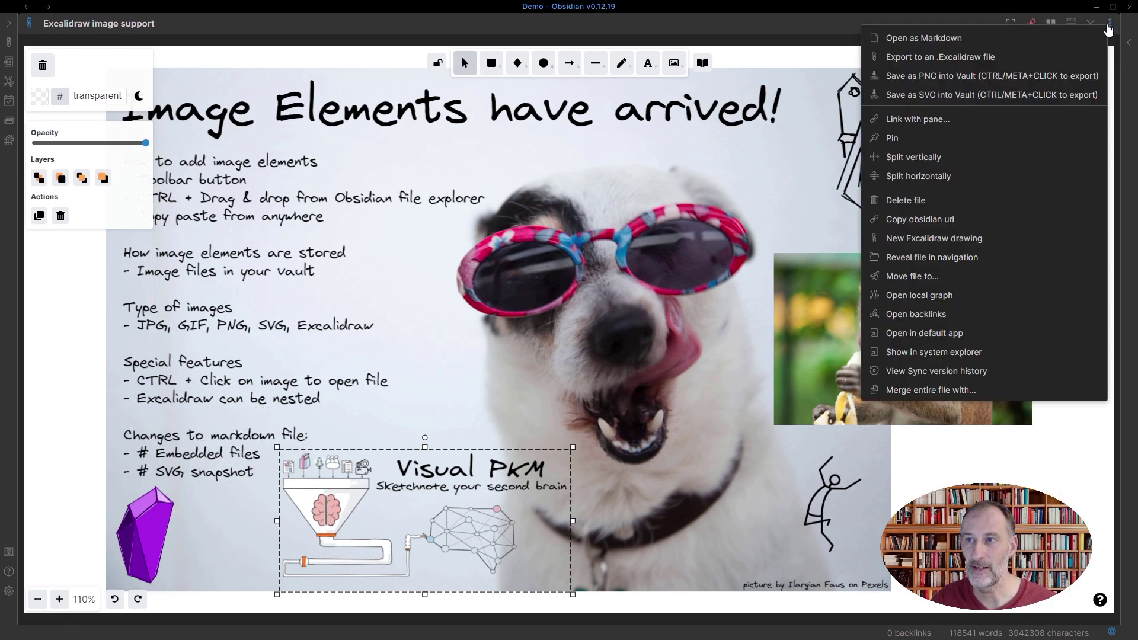
Switch the drawing to Markdown view and scroll to the Embedded files section
click(973, 41)
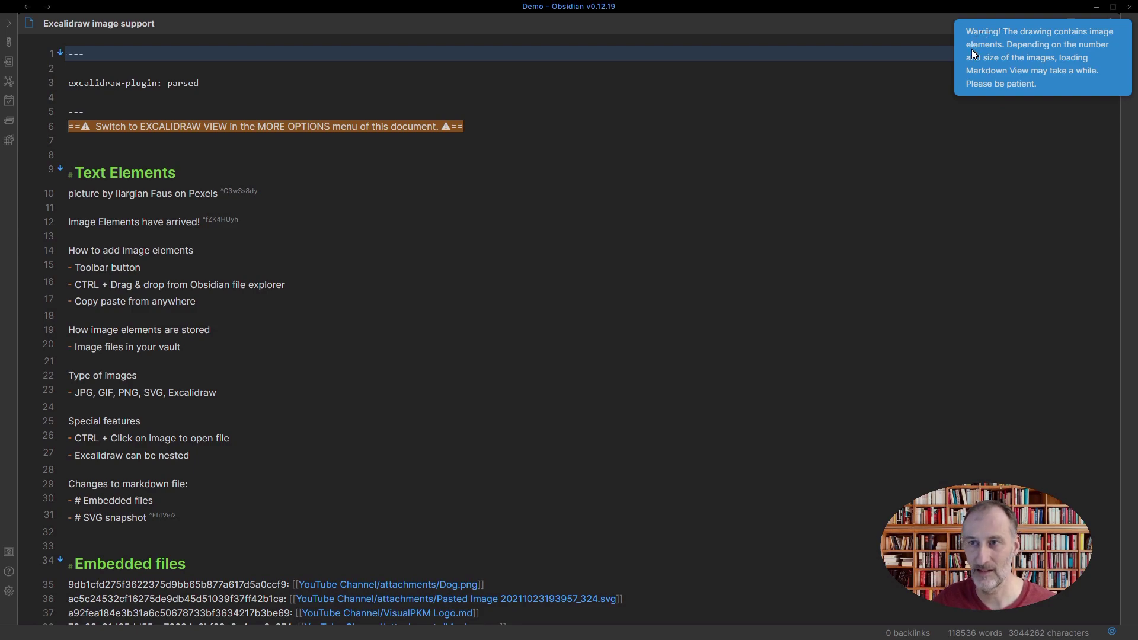
scroll(681, 320, down, 6)
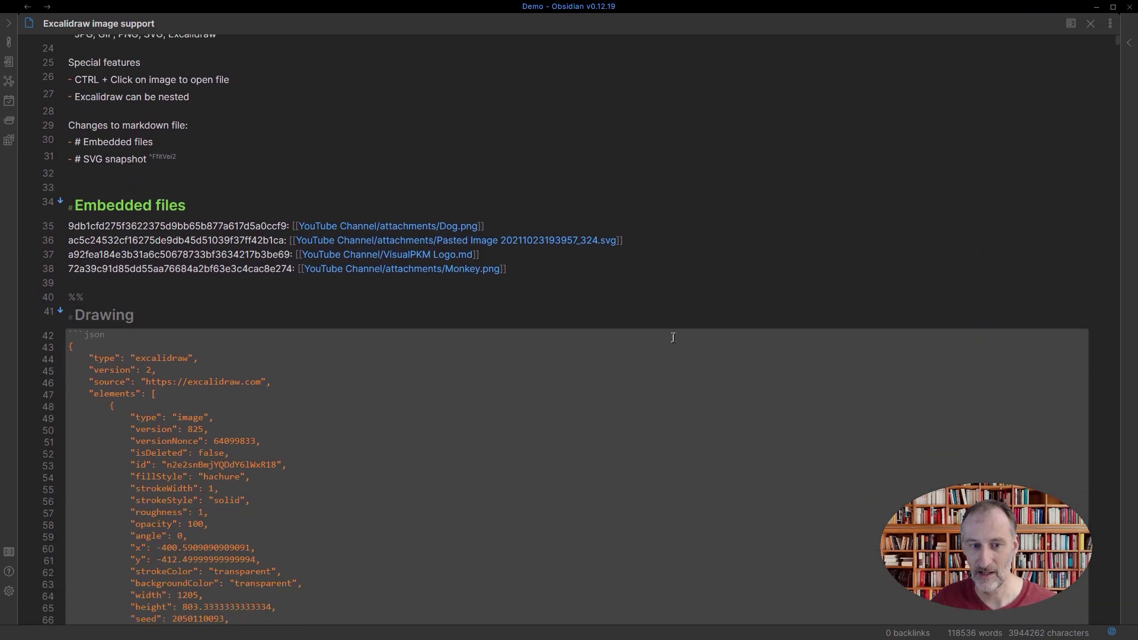
scroll(673, 337, down, 2)
scroll(673, 337, up, 10)
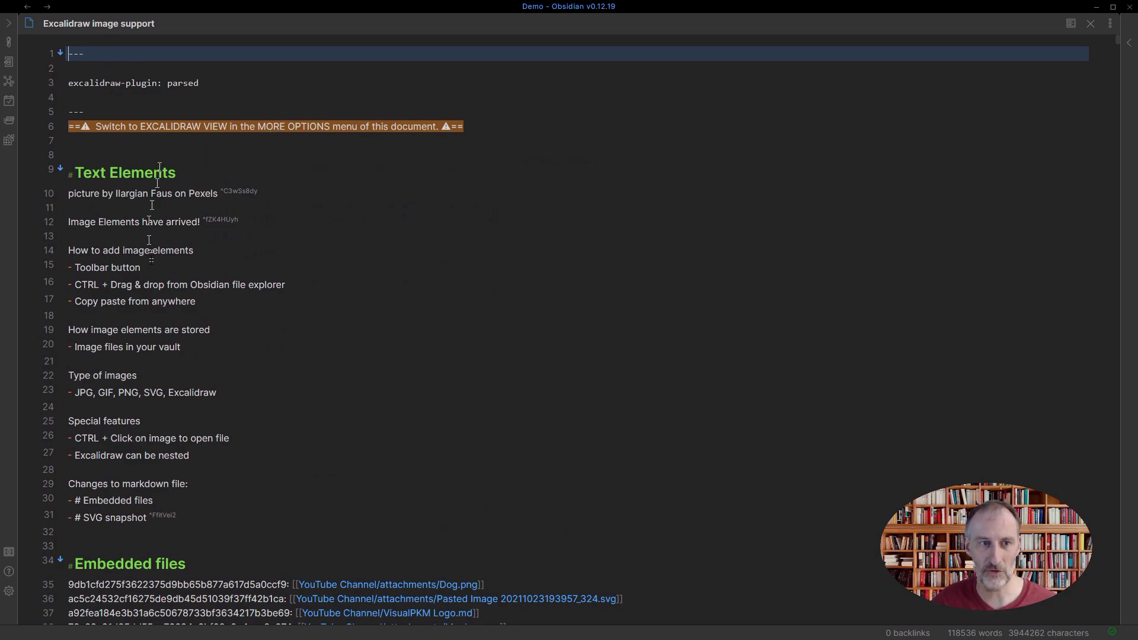
scroll(152, 254, down, 5)
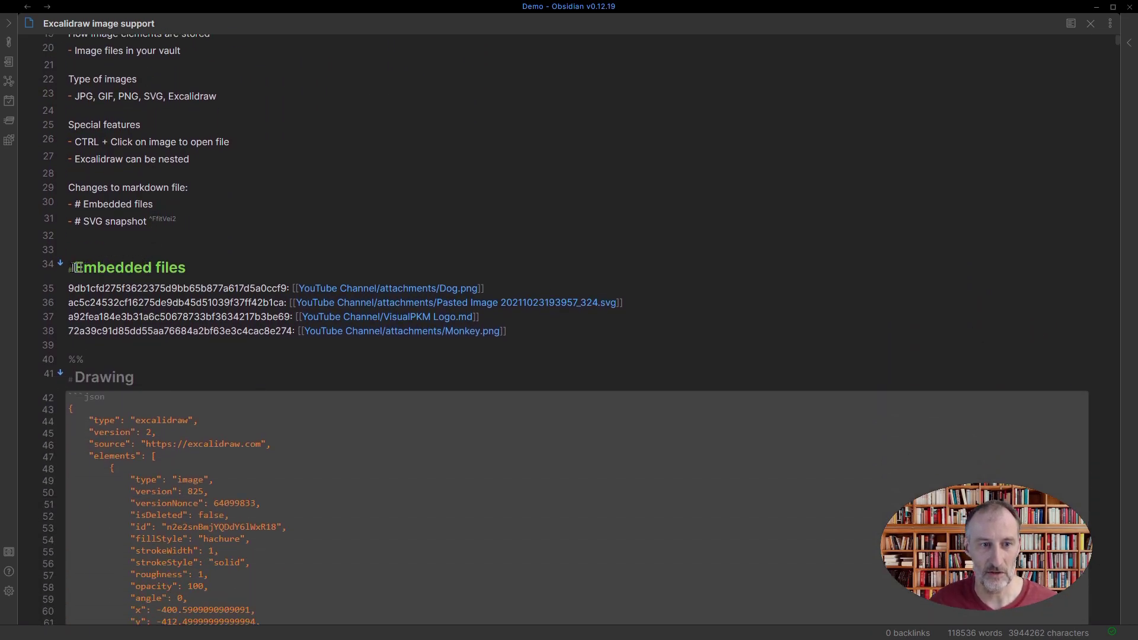
Highlight the Embedded files entries: Monkey.png, VisualPKM Logo.md, the pasted SVG, and Dog.png
drag(77, 267, 201, 268)
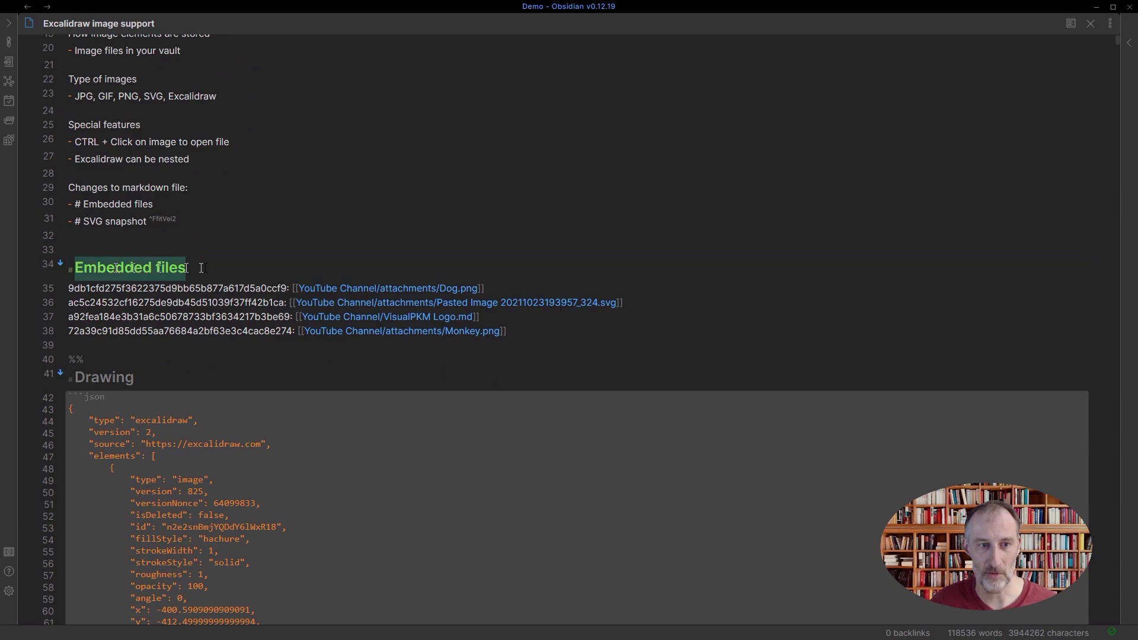
click(528, 334)
click(485, 319)
click(627, 304)
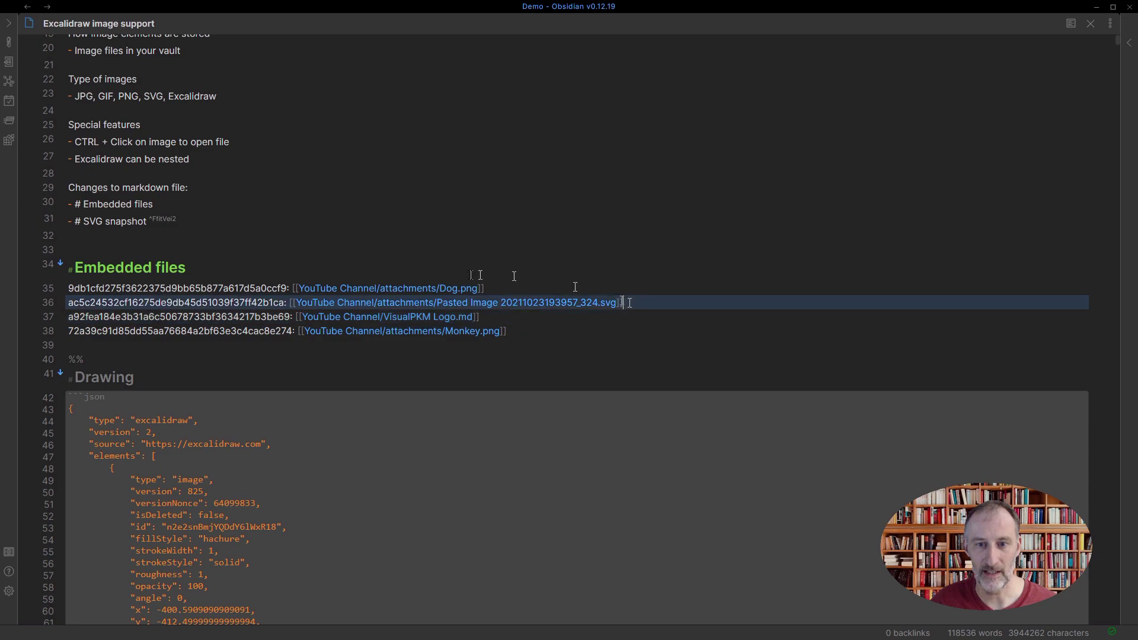
click(512, 288)
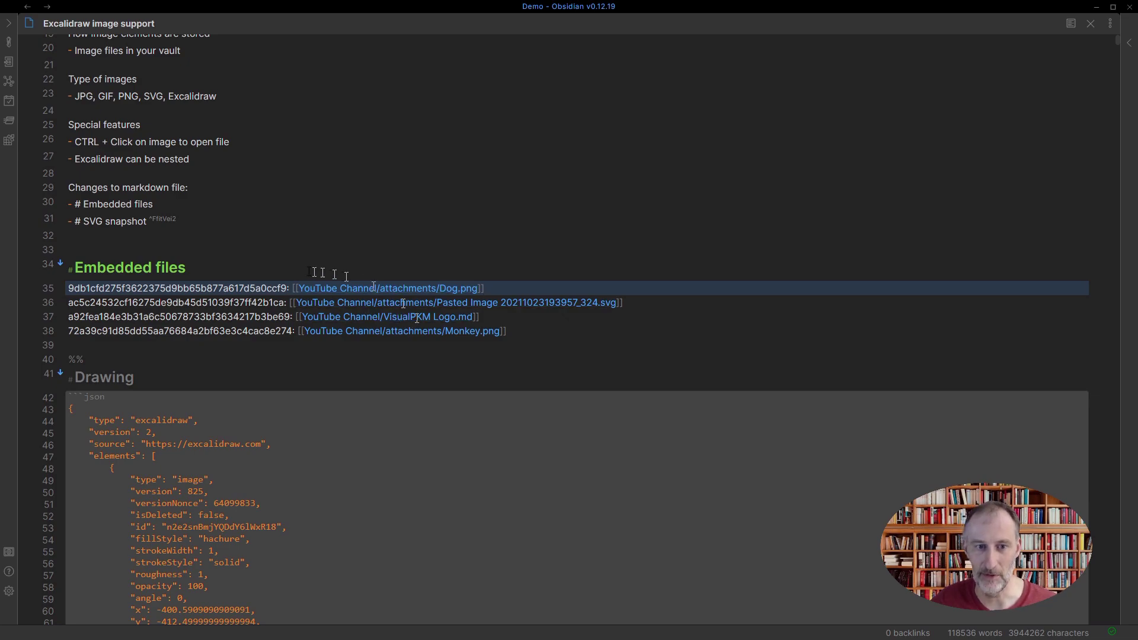
Collapse the Drawing section's JSON, scroll through the SVG snapshot, then return to the top
click(60, 374)
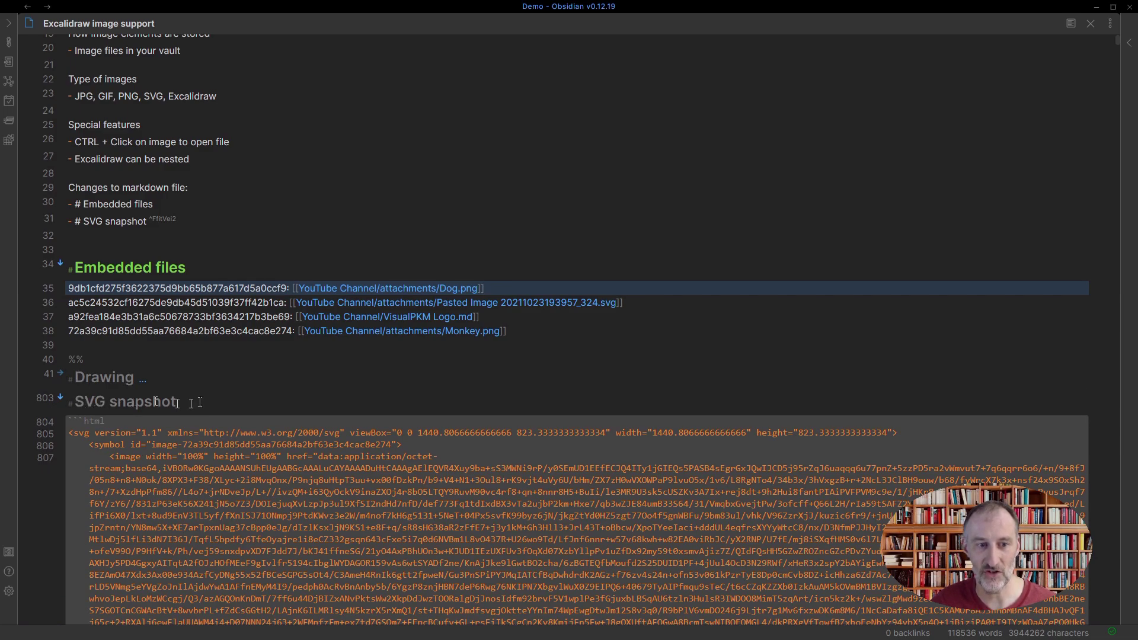
scroll(203, 399, down, 15)
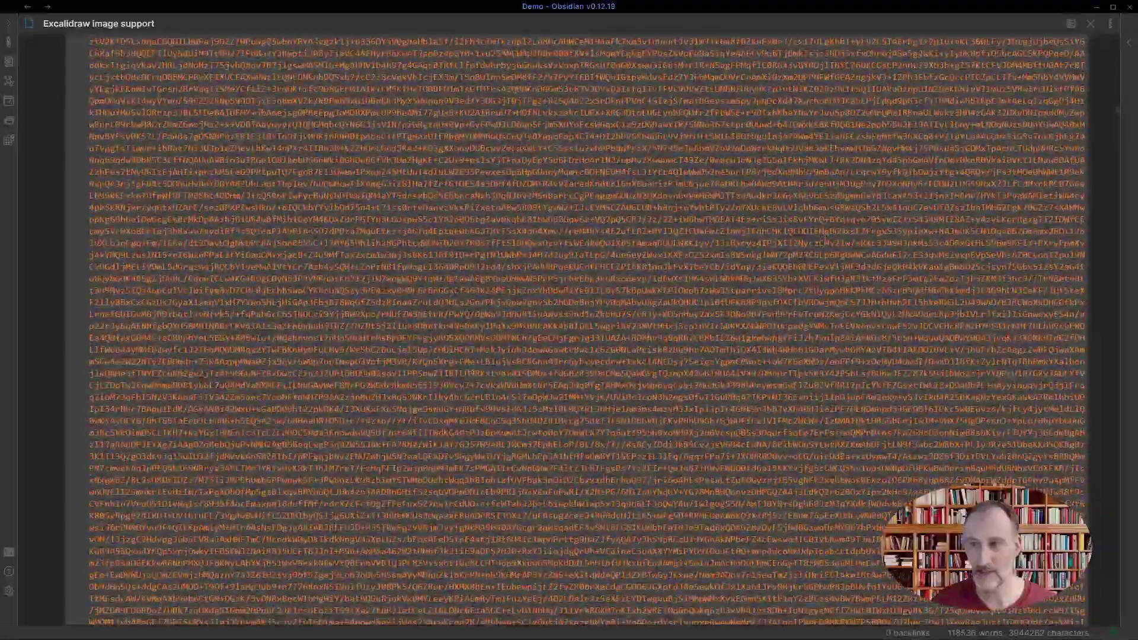
drag(1119, 114, 1113, 630)
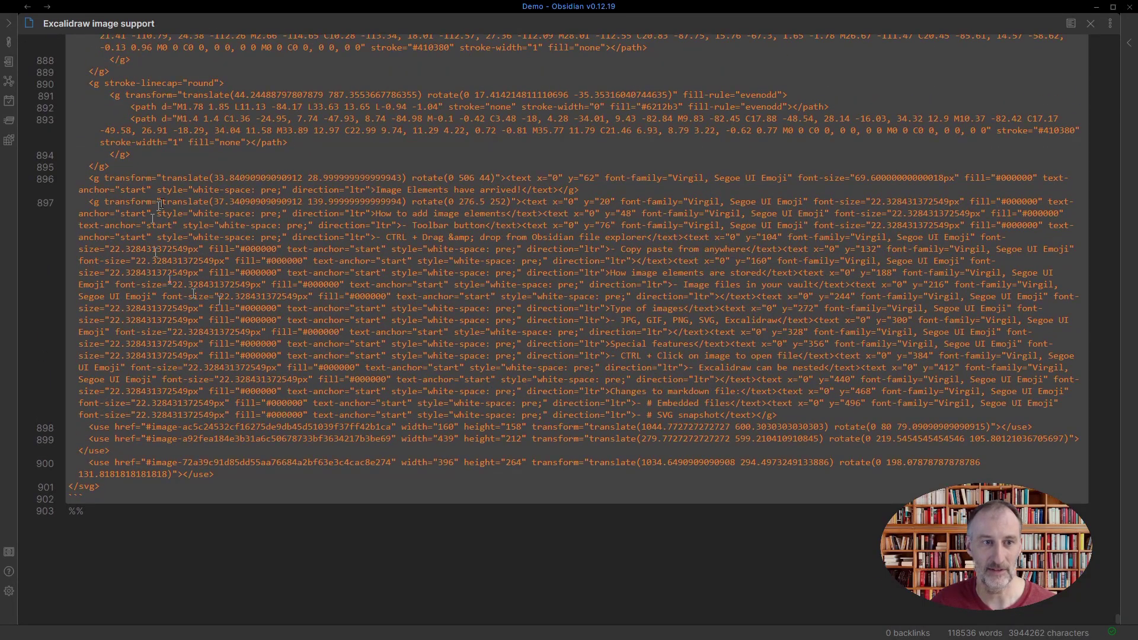
scroll(355, 272, up, 3)
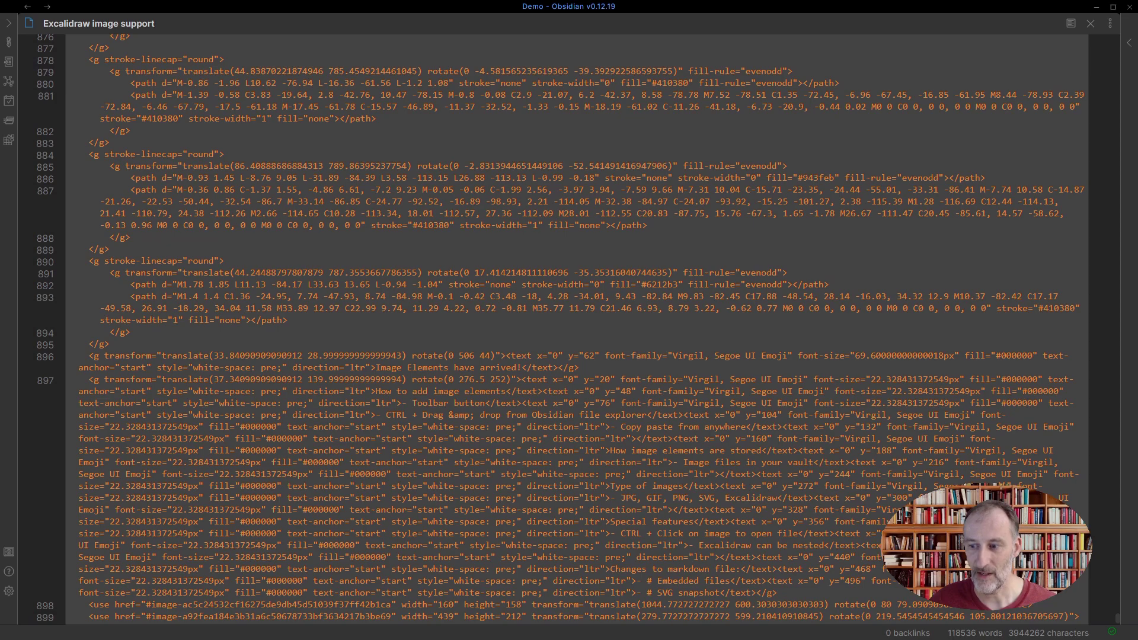
drag(1117, 619, 1116, 37)
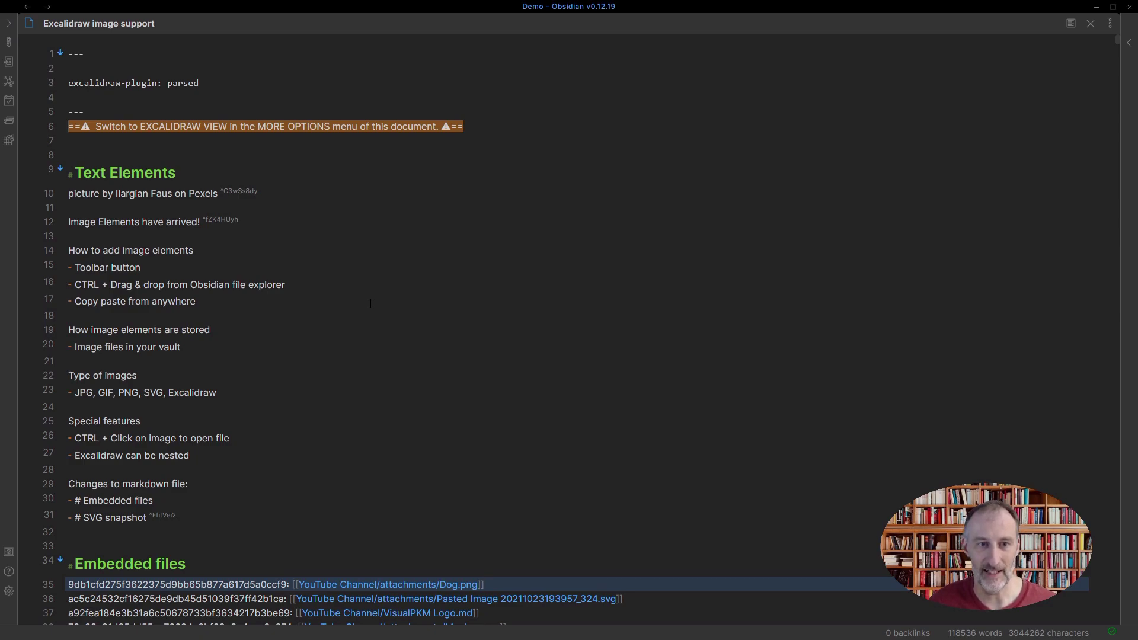
Switch the note back to Excalidraw view with the file explorer expanded beside it
click(1110, 23)
click(1014, 38)
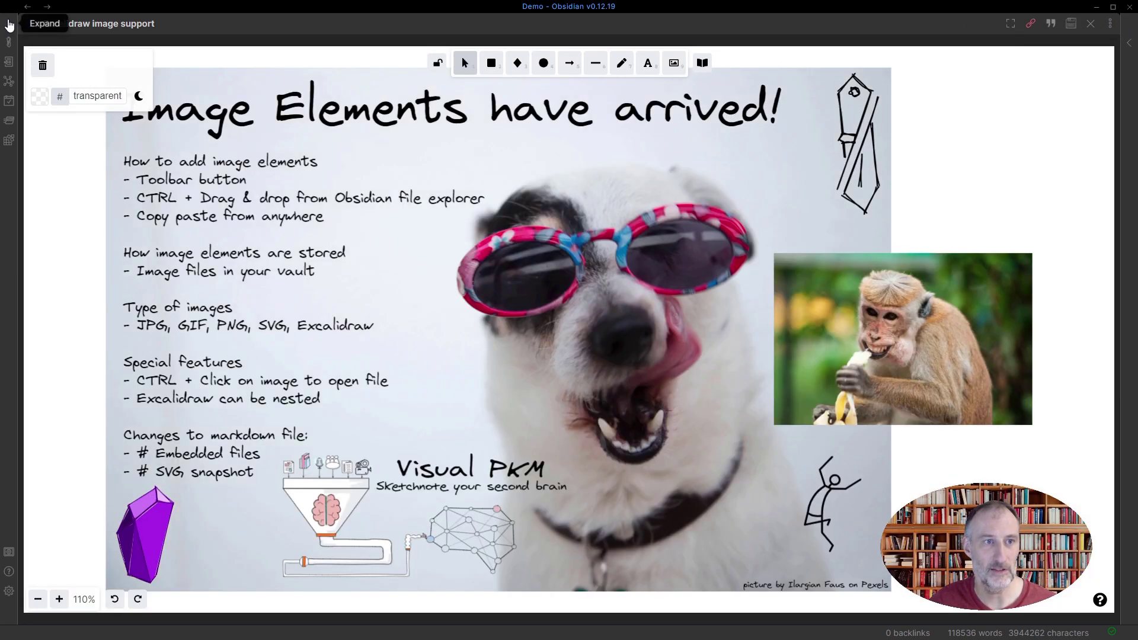
click(9, 24)
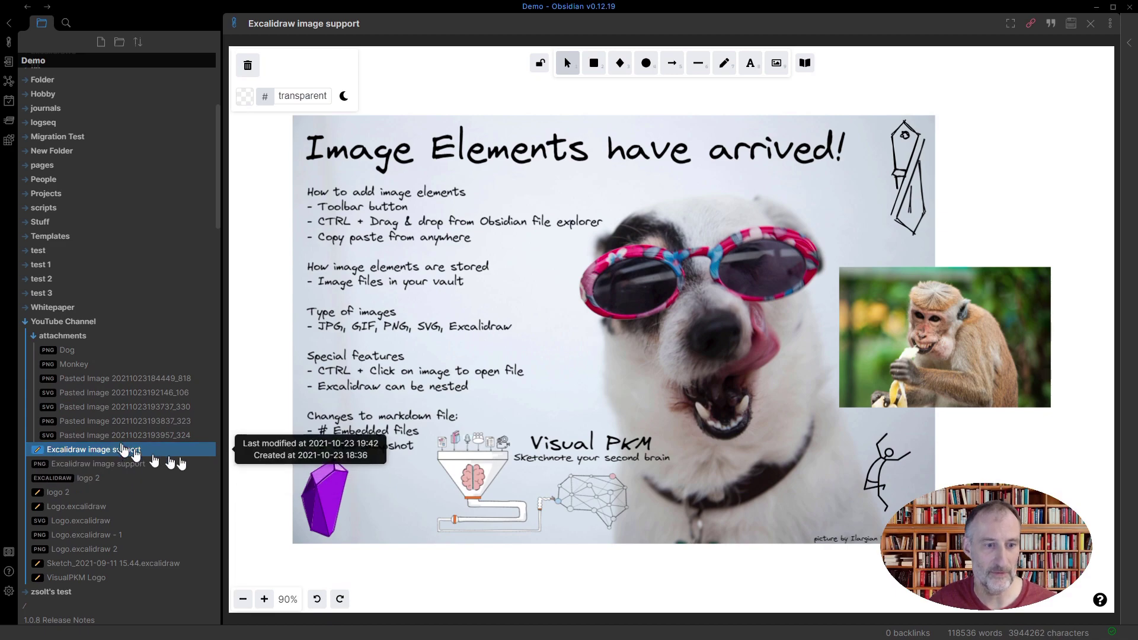
mouse_move(123, 456)
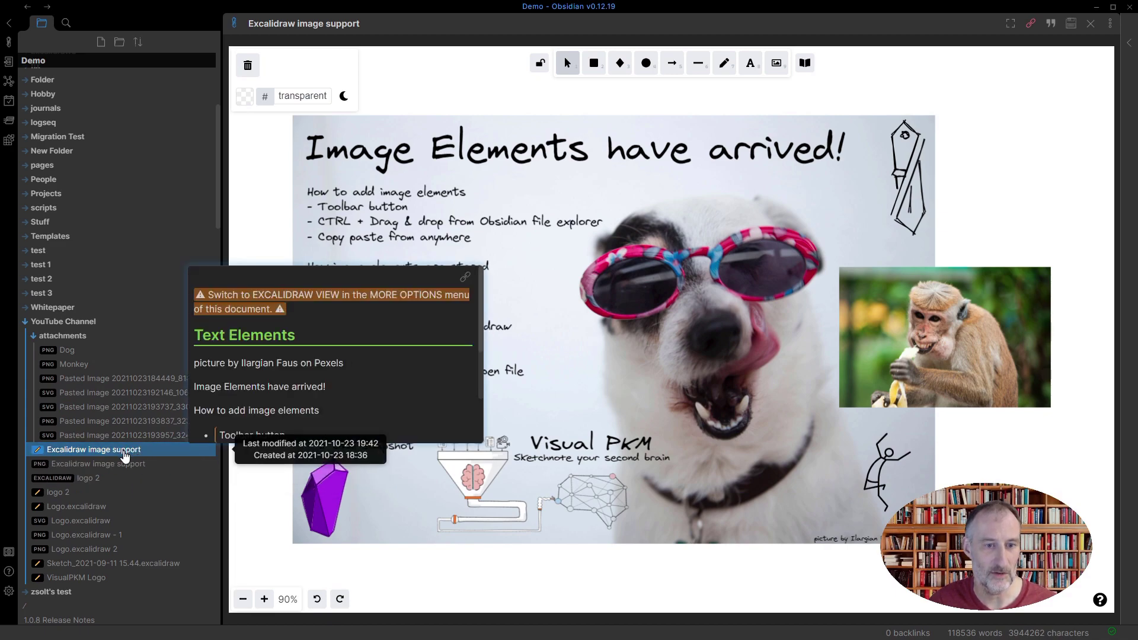